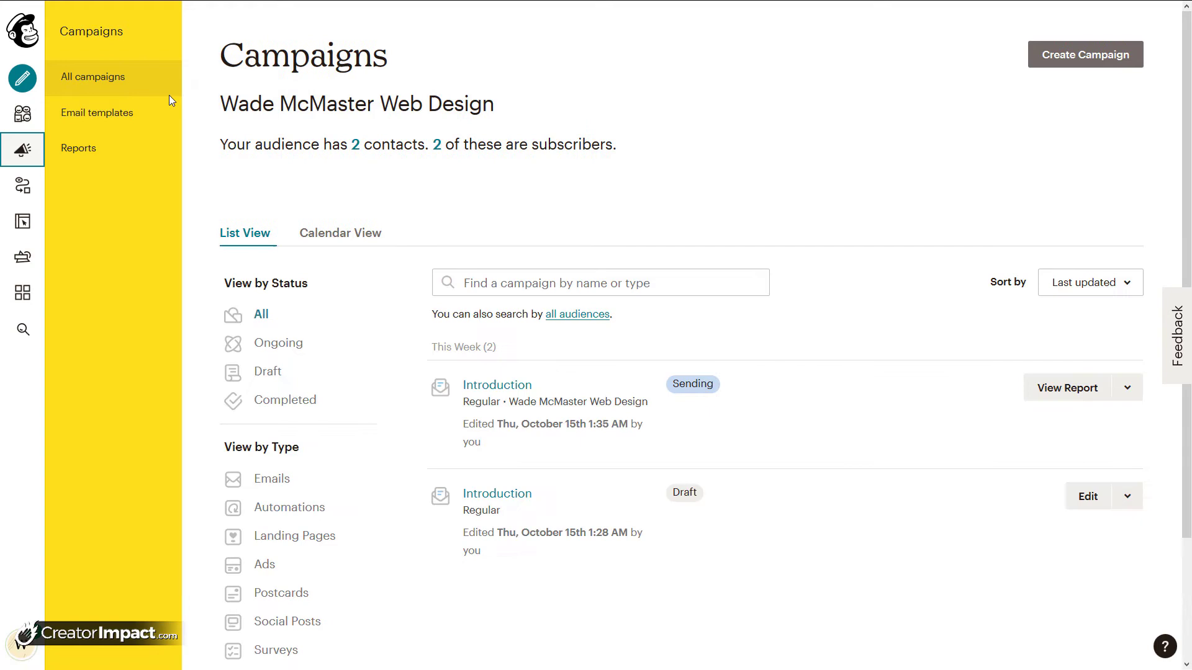
Create a new 'Share blog updates' RSS campaign from the search results, keeping its default name.
click(147, 88)
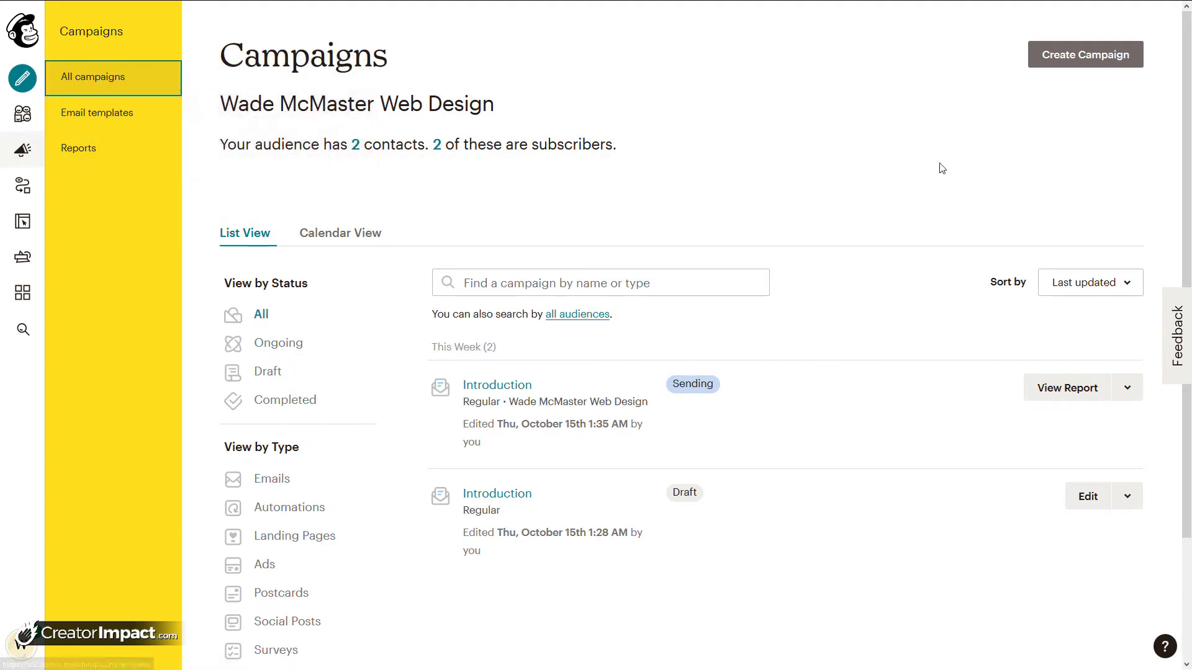
click(1096, 66)
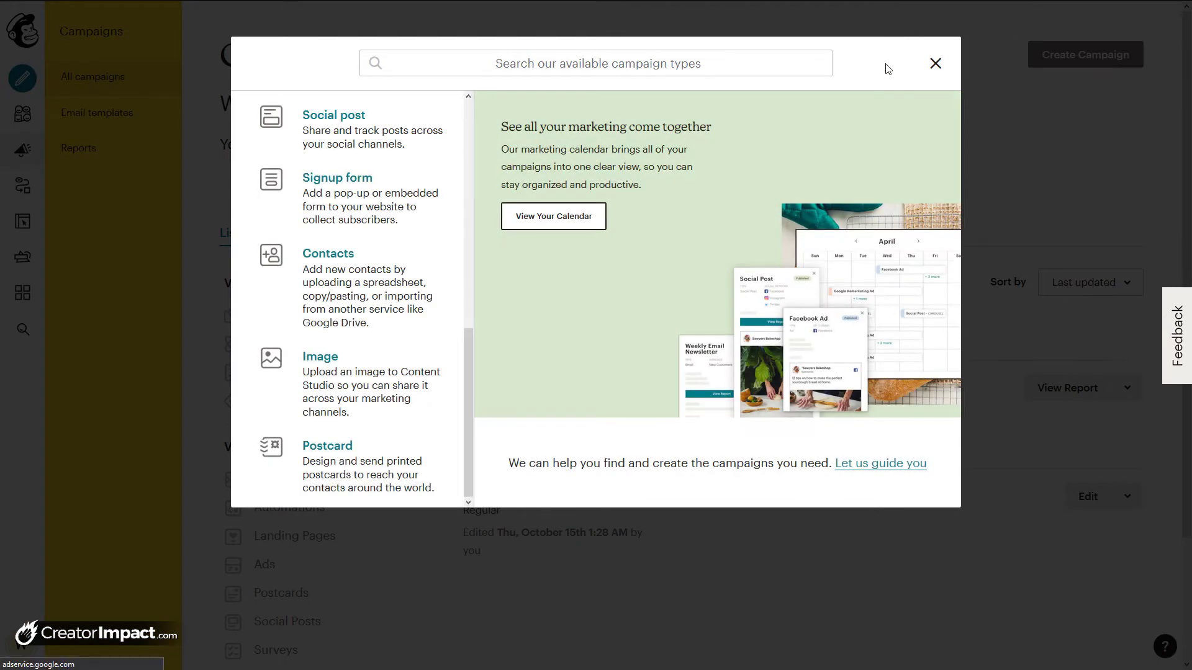
click(587, 64)
text(r)
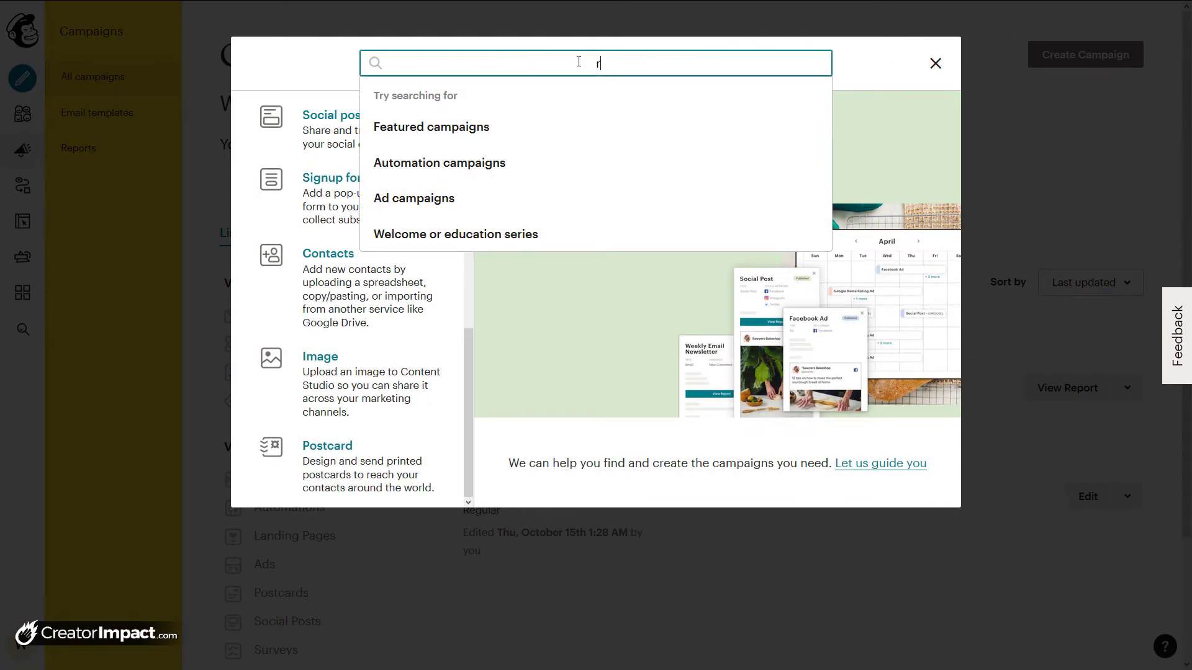
text(ss)
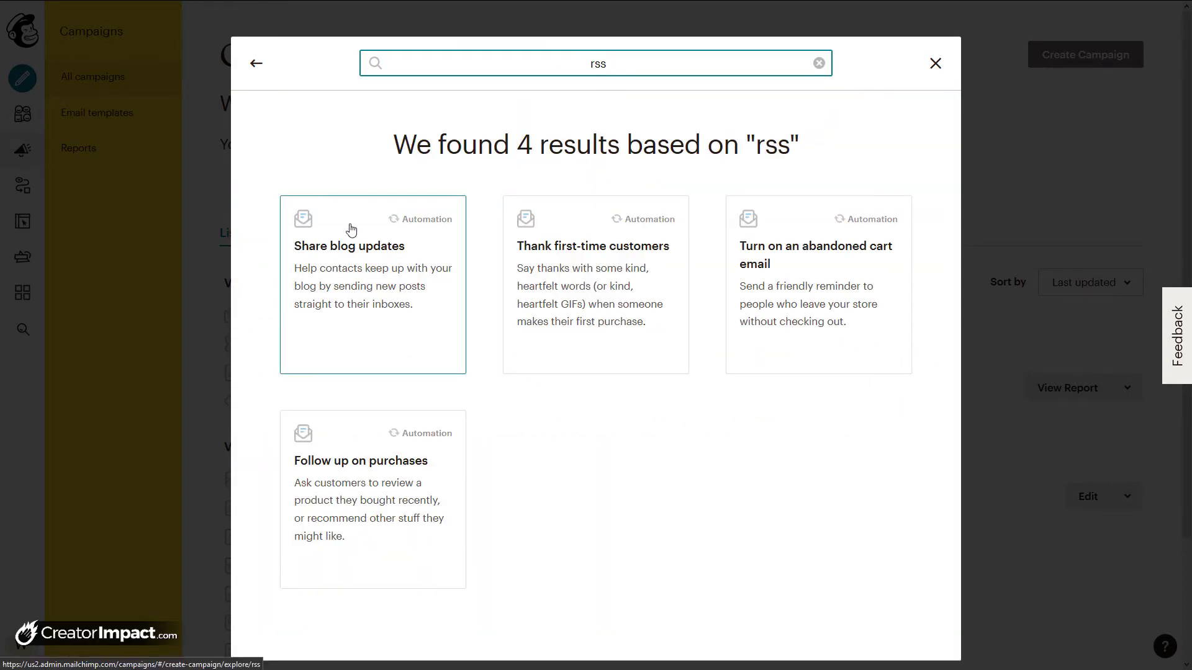
click(373, 316)
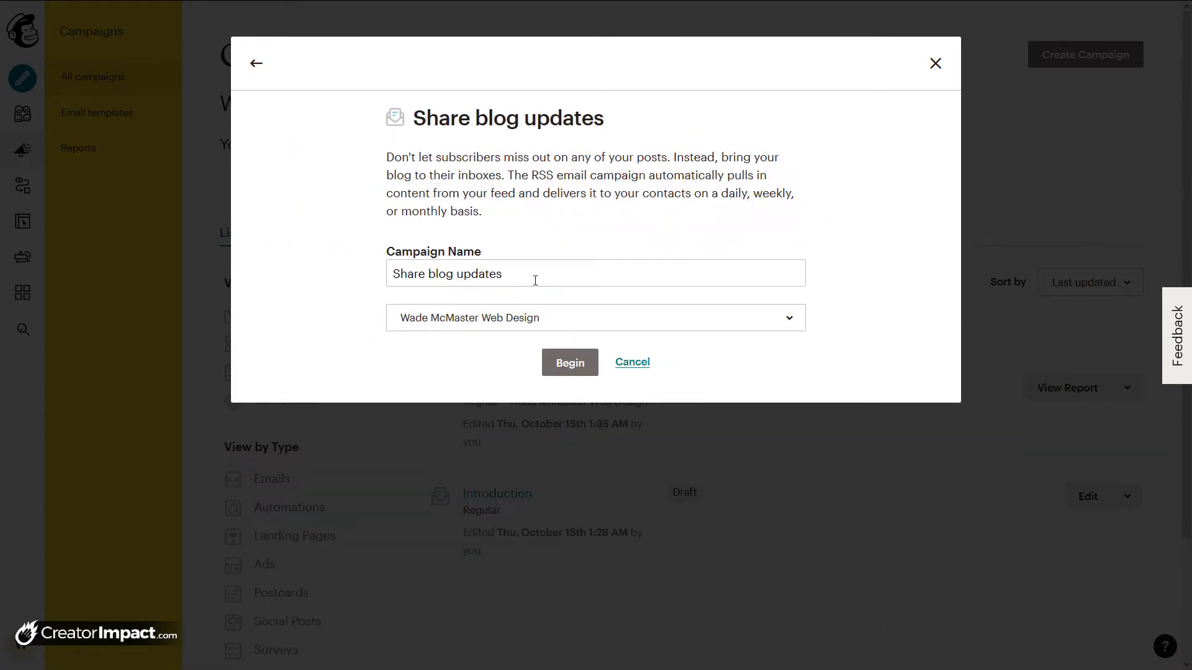
click(535, 273)
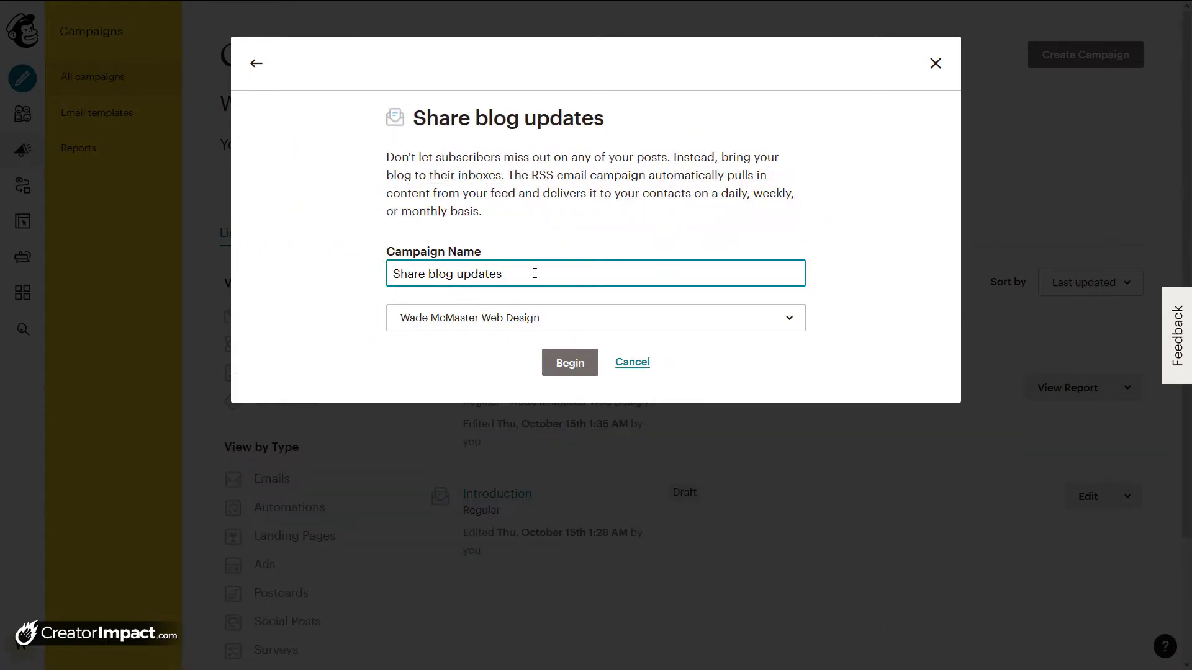
click(567, 369)
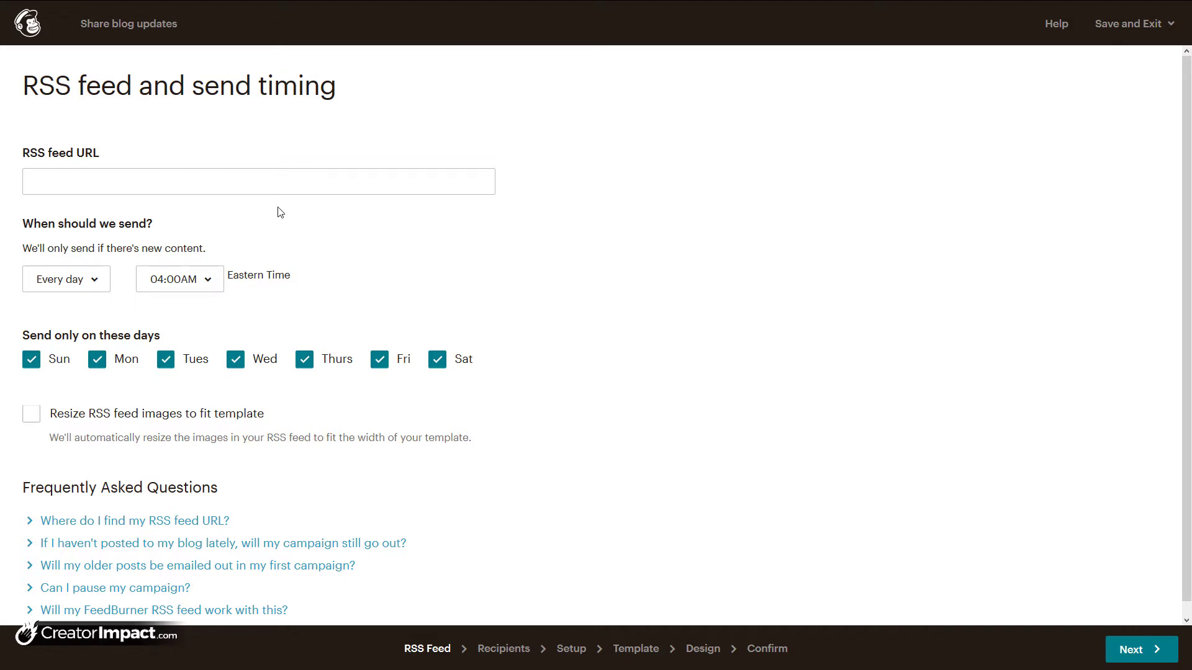
Load the blog site's /feed address in the website tab.
click(93, 11)
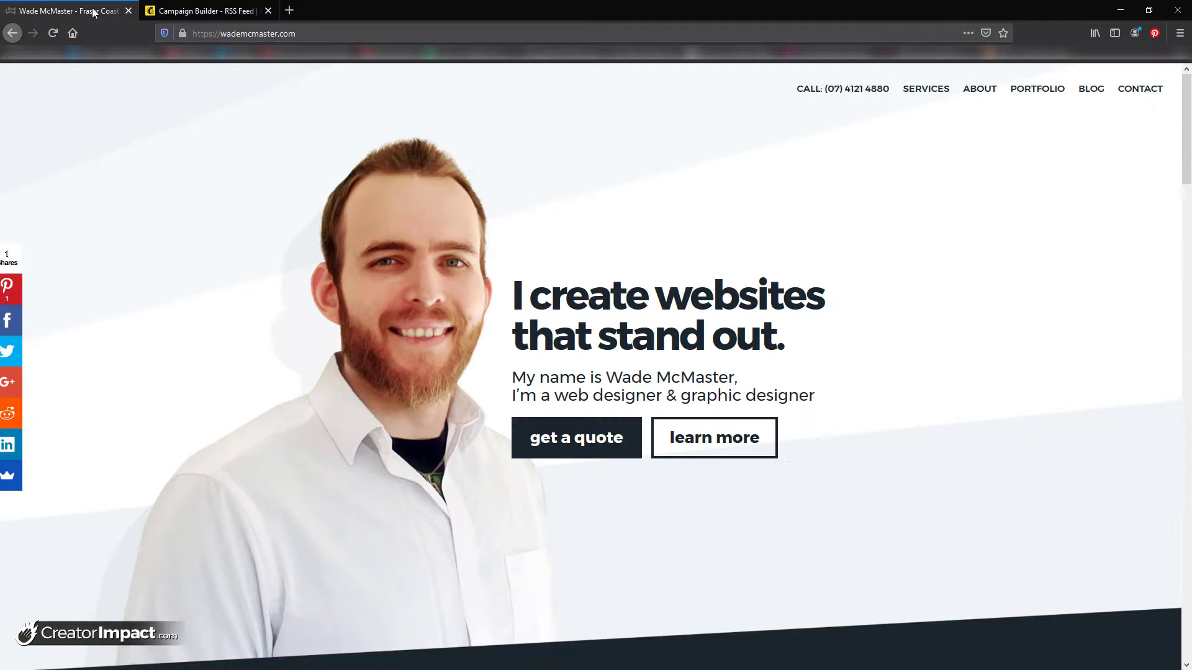
click(310, 35)
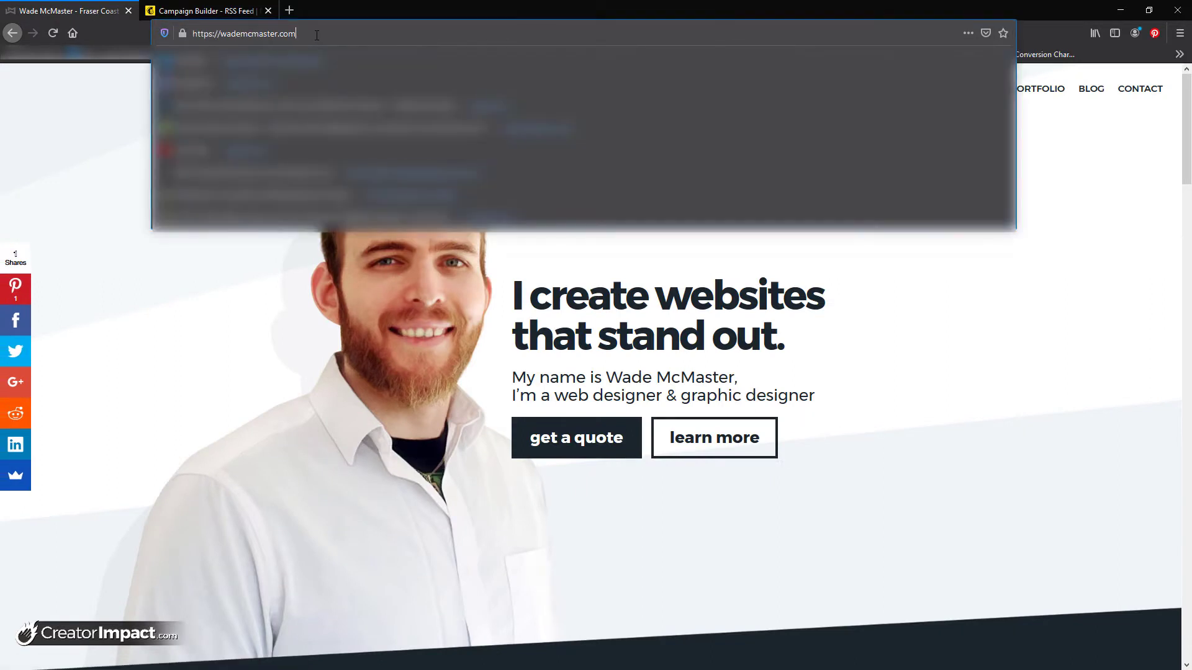
text(/f)
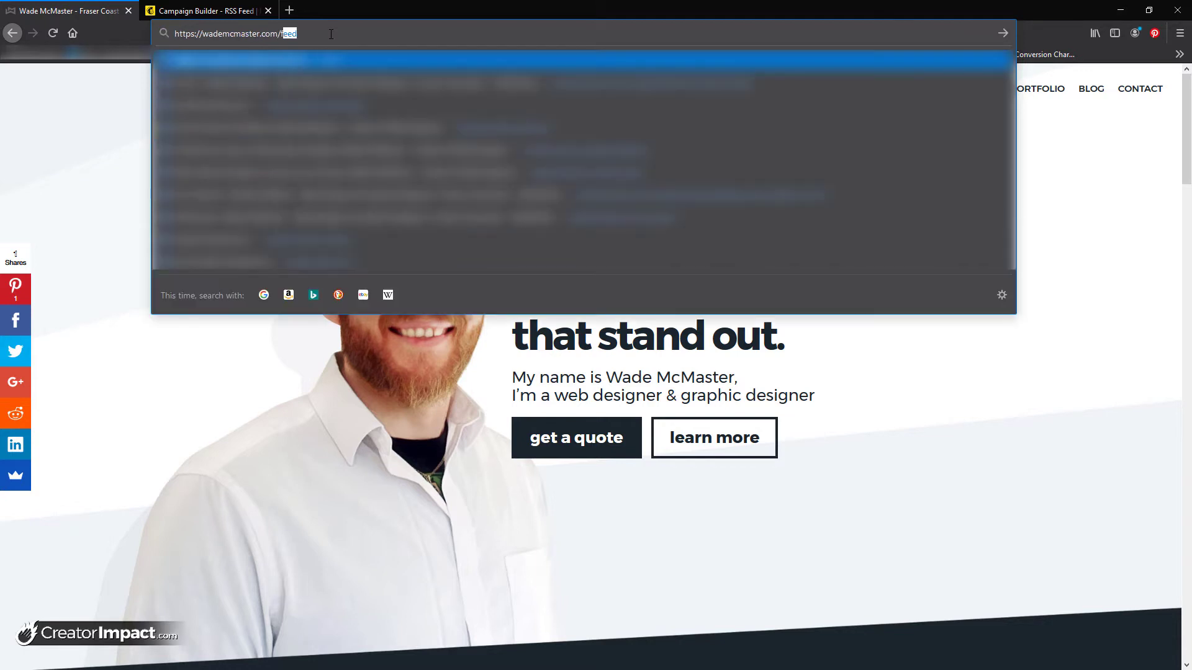
text(eed)
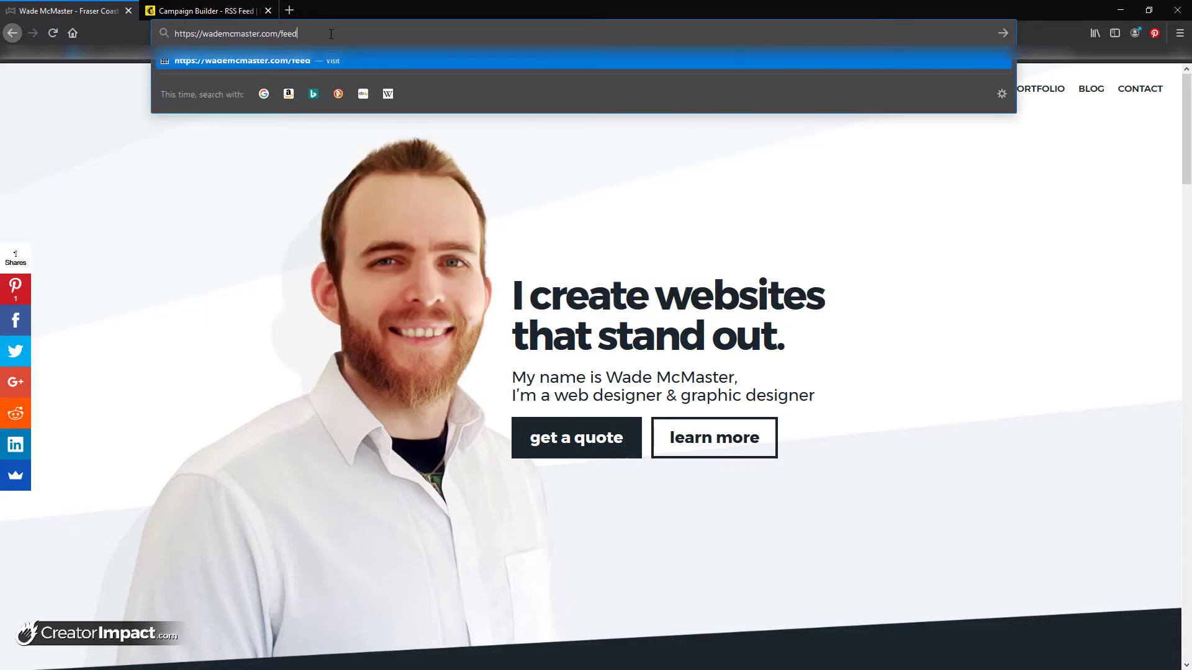
key(Return)
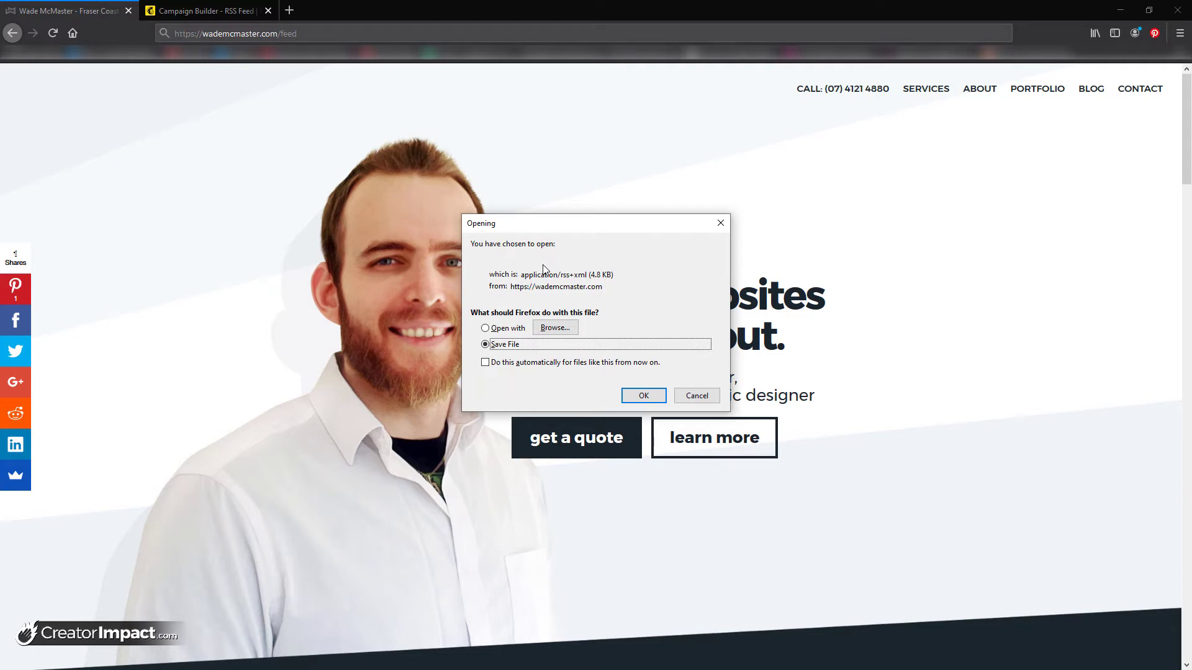
Copy the full feed URL and return to the Campaign Builder tab.
click(305, 33)
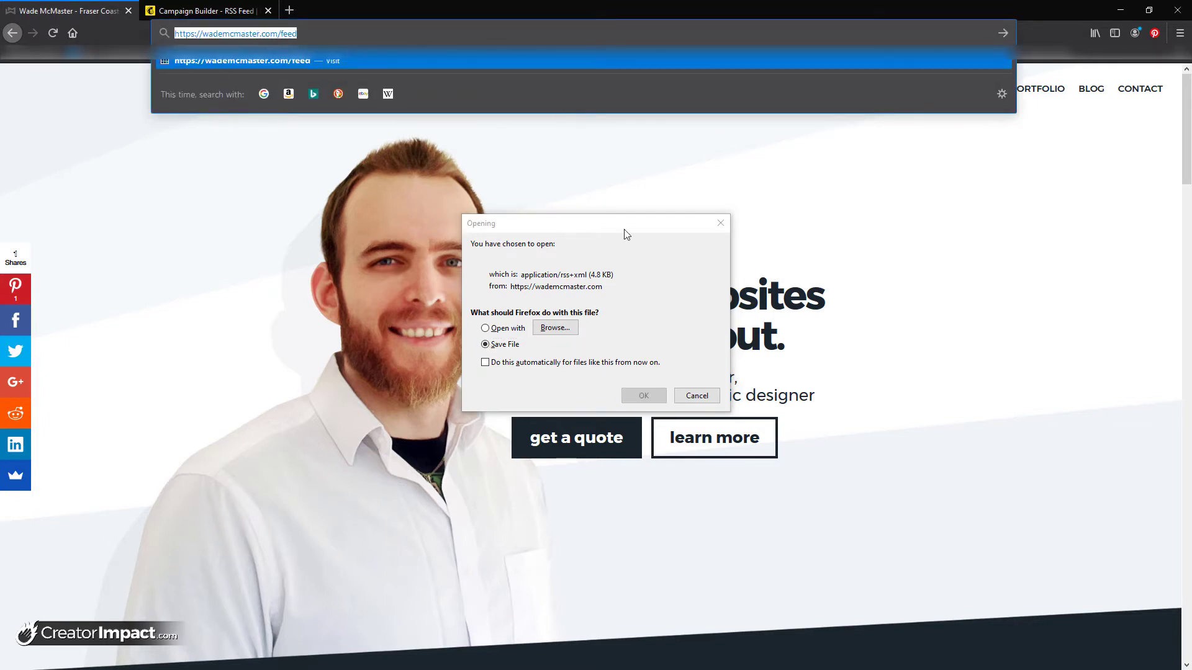
drag(281, 34, 329, 37)
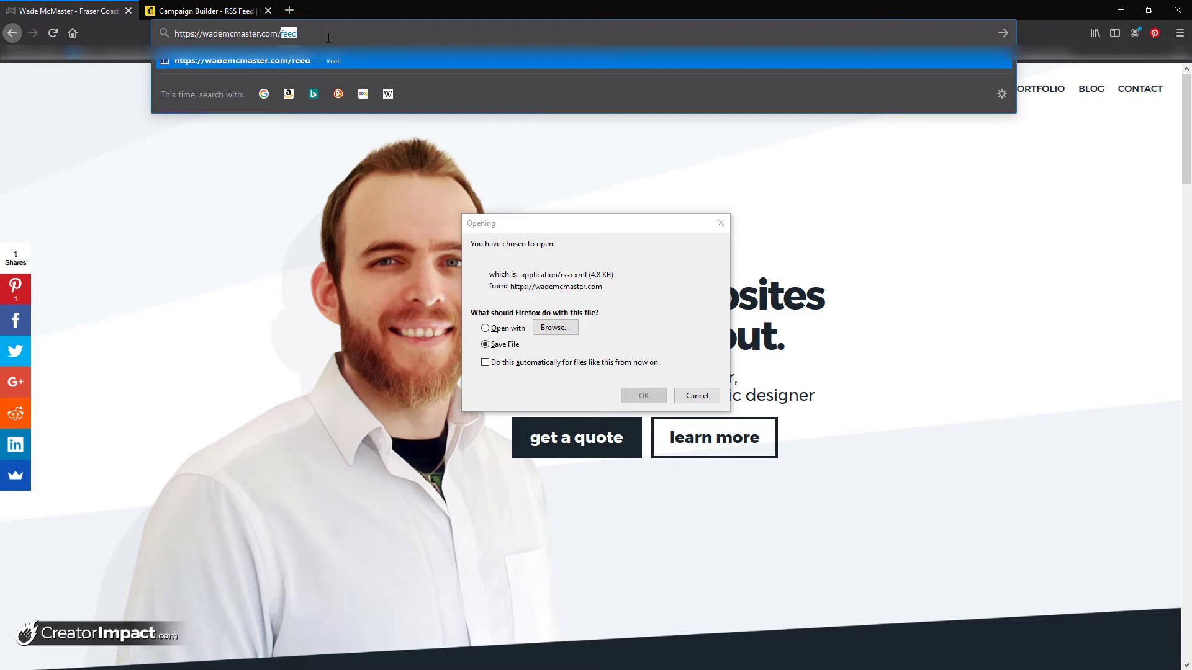
drag(329, 37, 176, 37)
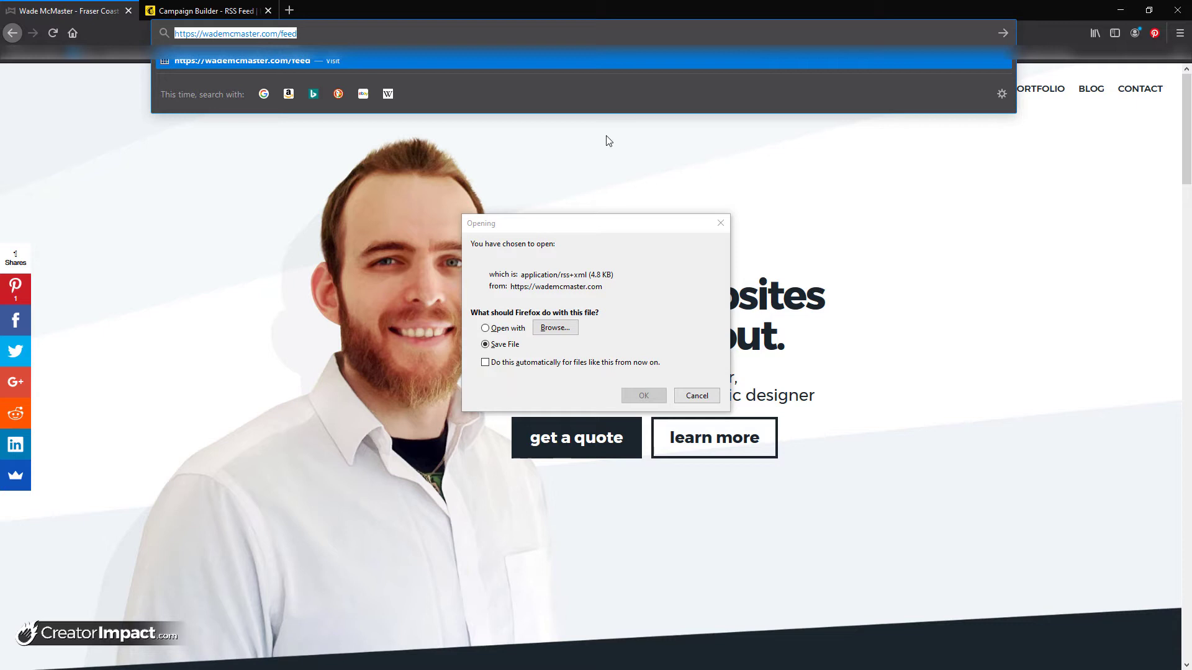
drag(298, 34, 175, 35)
right_click(214, 33)
click(241, 71)
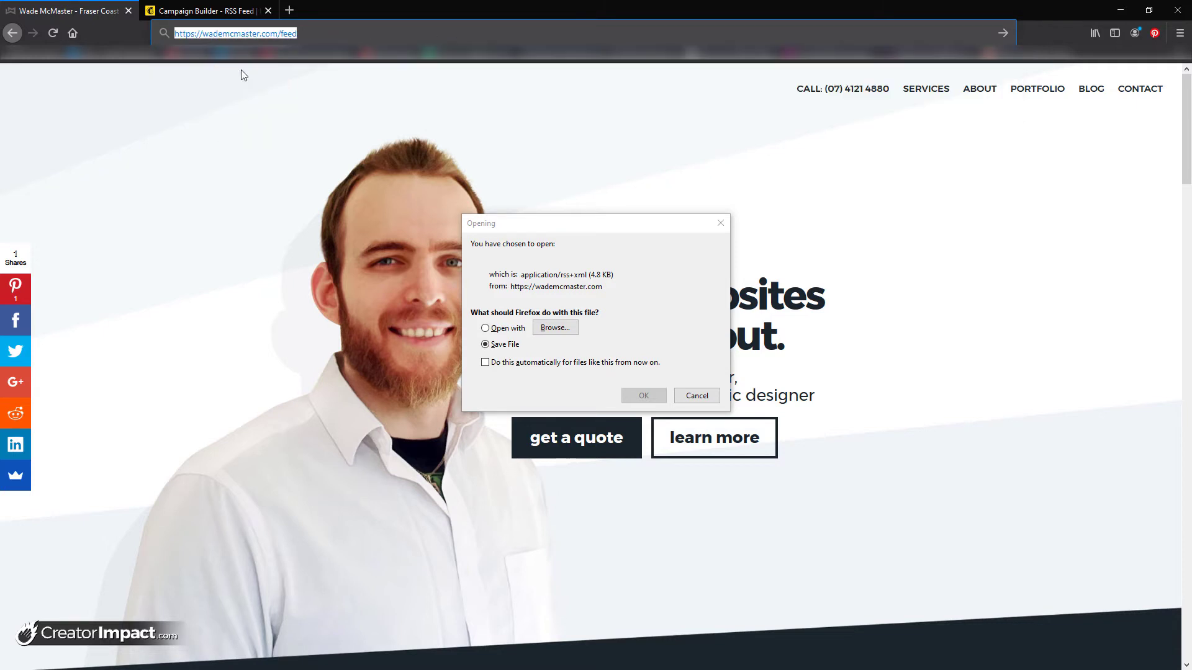
click(211, 9)
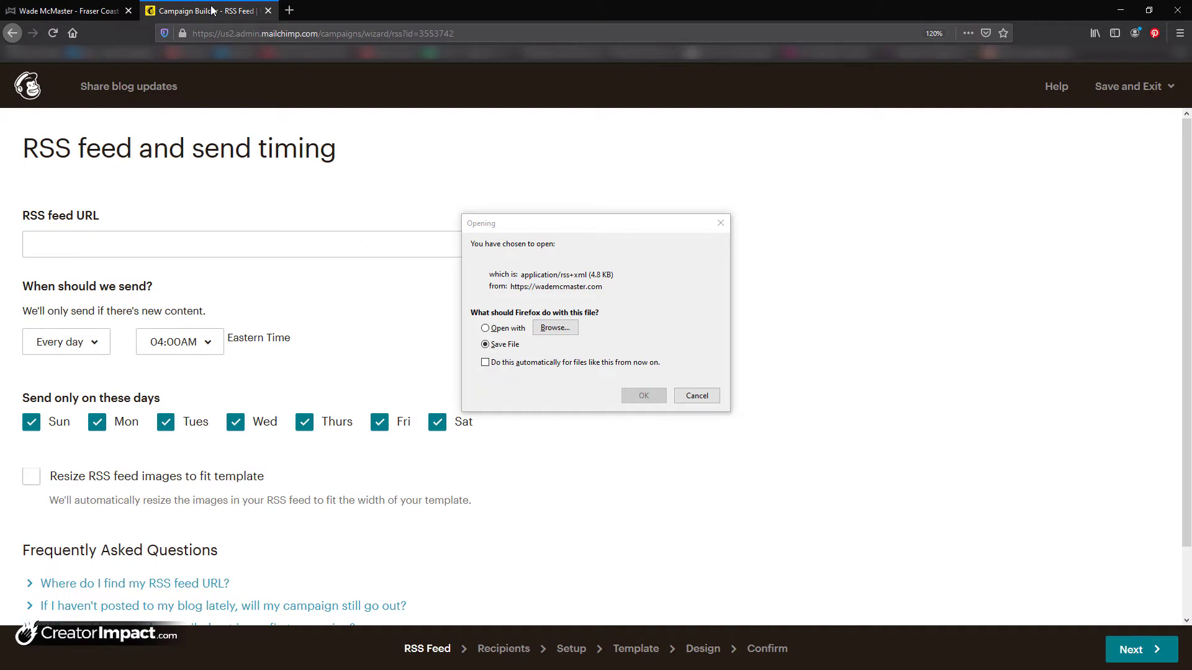
Paste the copied feed URL into the RSS feed URL field and dismiss the file prompt.
right_click(138, 187)
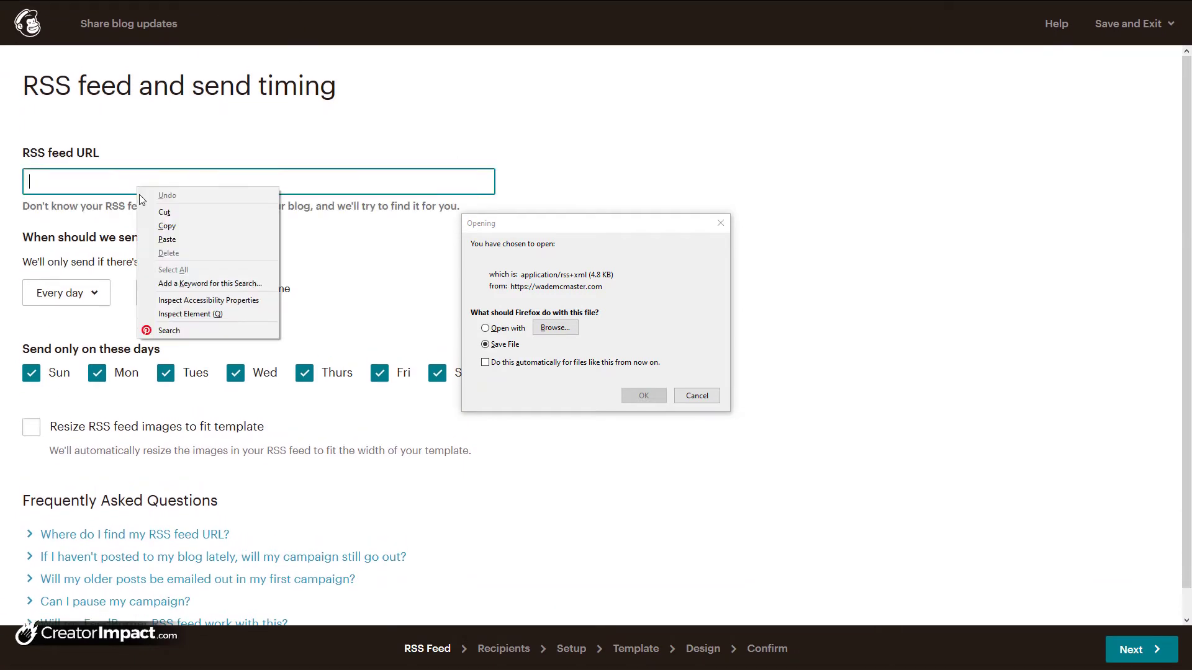
click(167, 239)
click(697, 395)
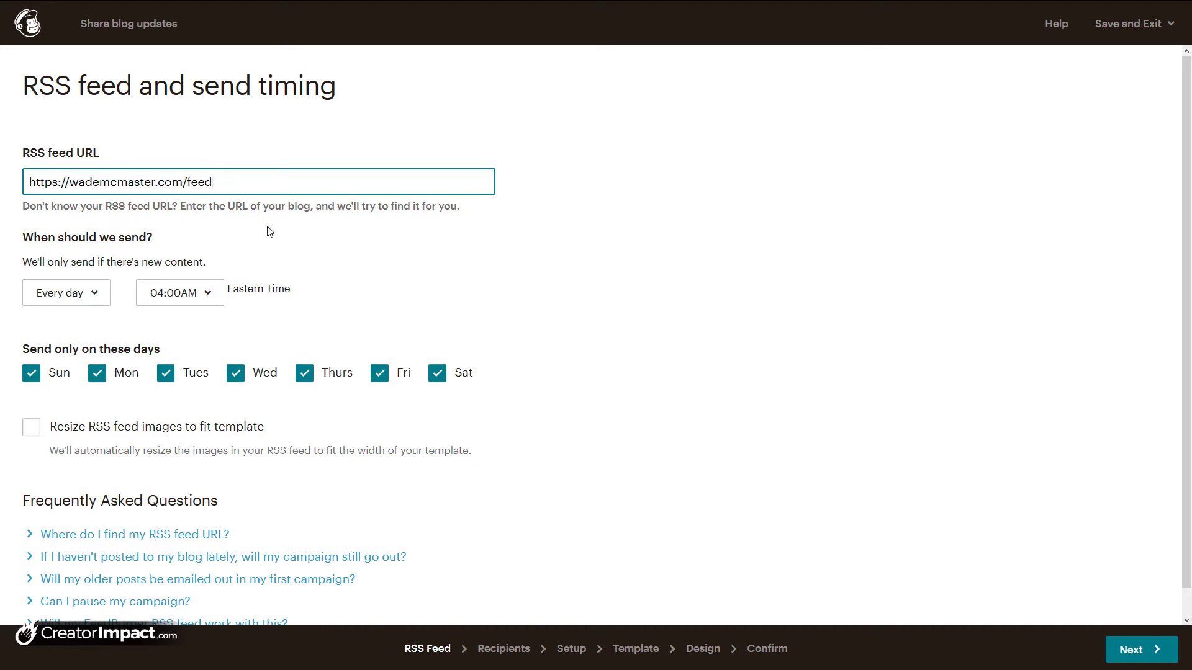
Schedule weekly sends on Saturday at 02:00PM, with feed images resized to fit the template.
click(75, 302)
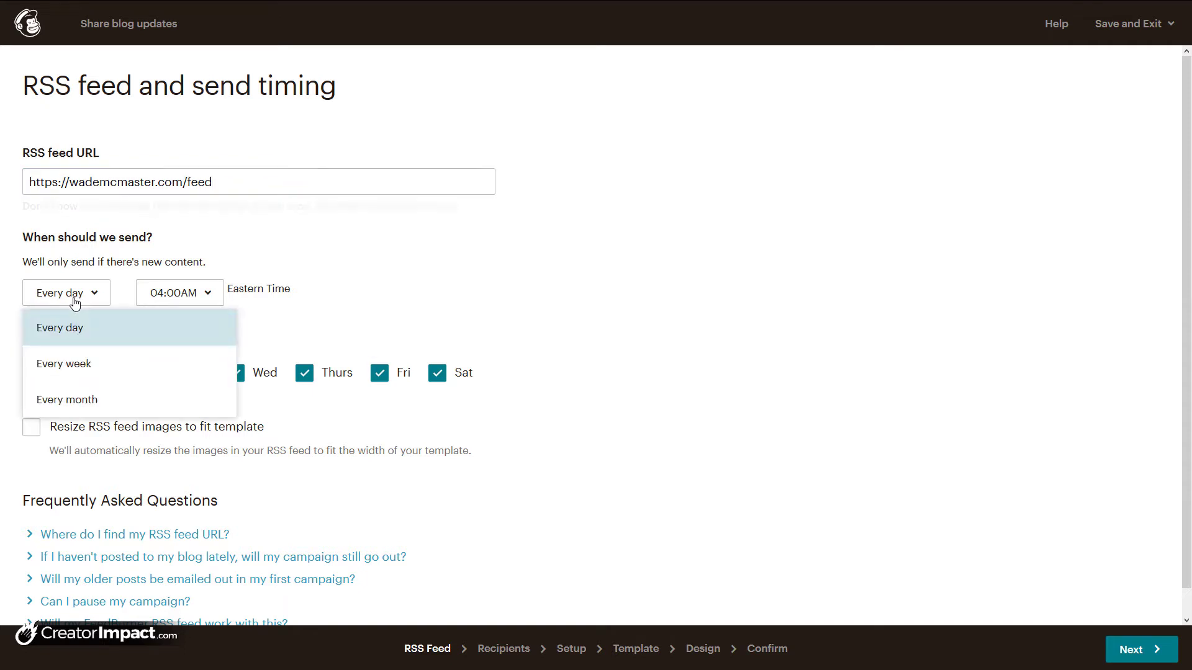
click(75, 353)
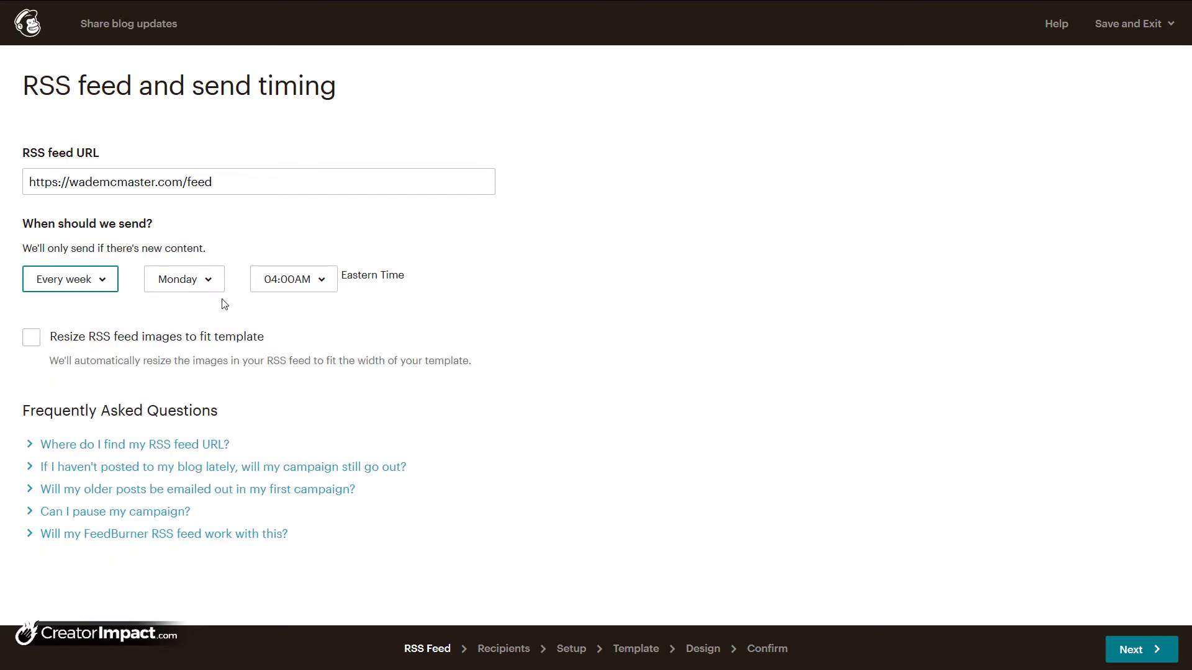
click(216, 285)
click(183, 528)
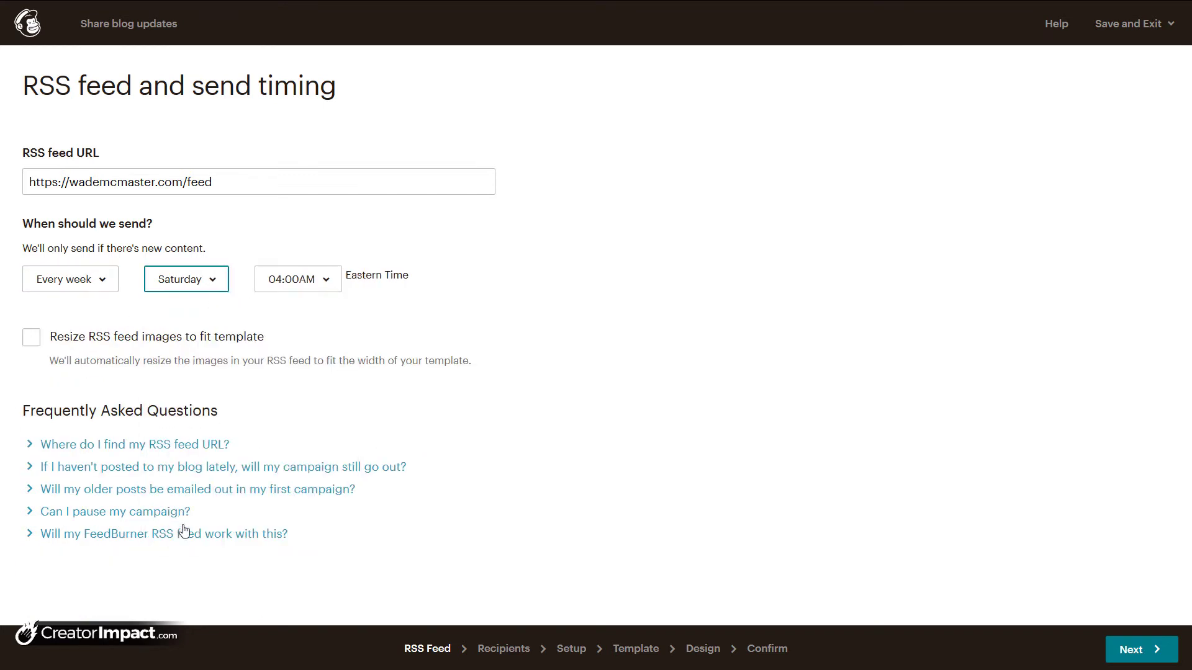
click(336, 285)
scroll(312, 559, down, 5)
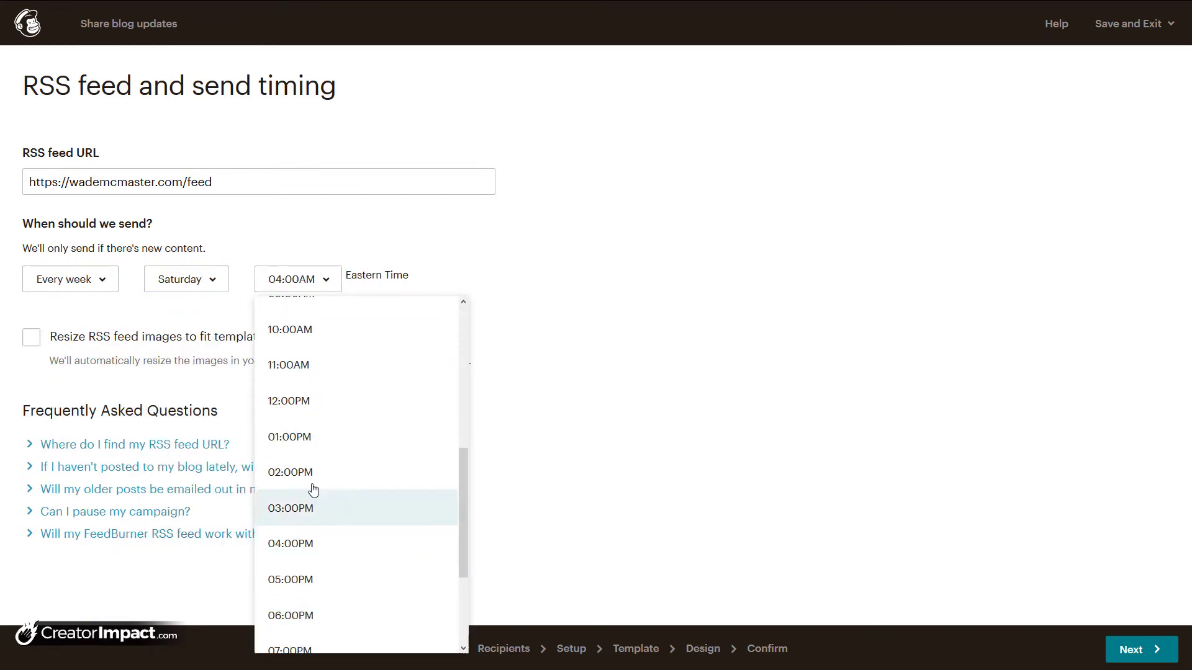
click(311, 485)
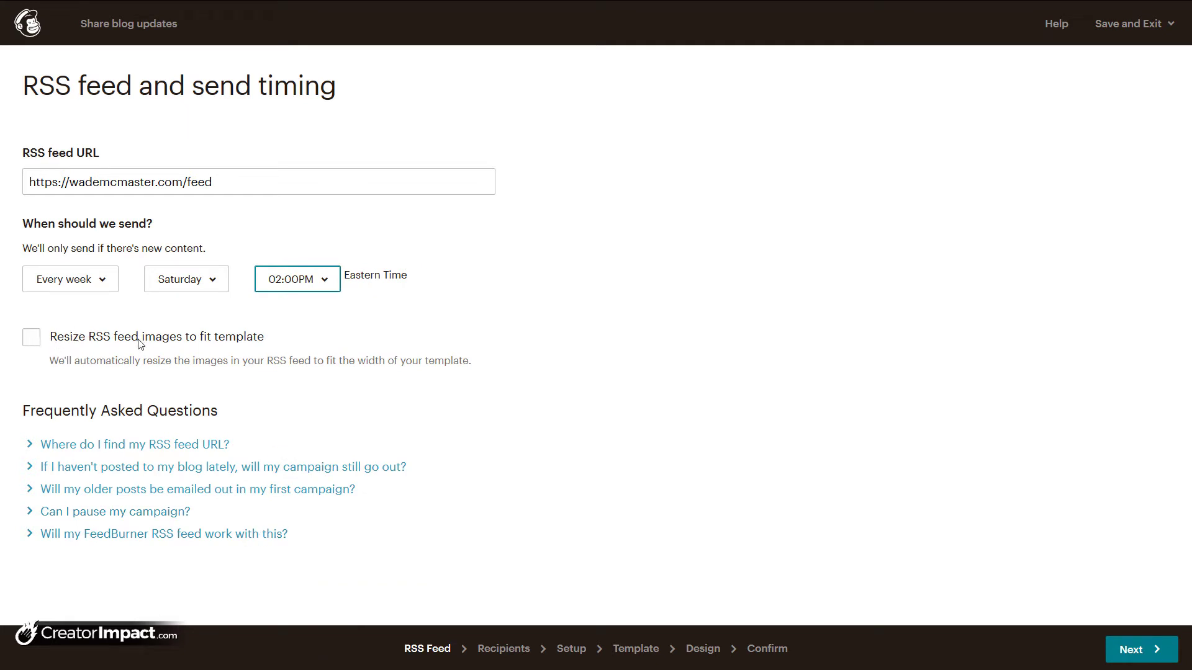
click(32, 341)
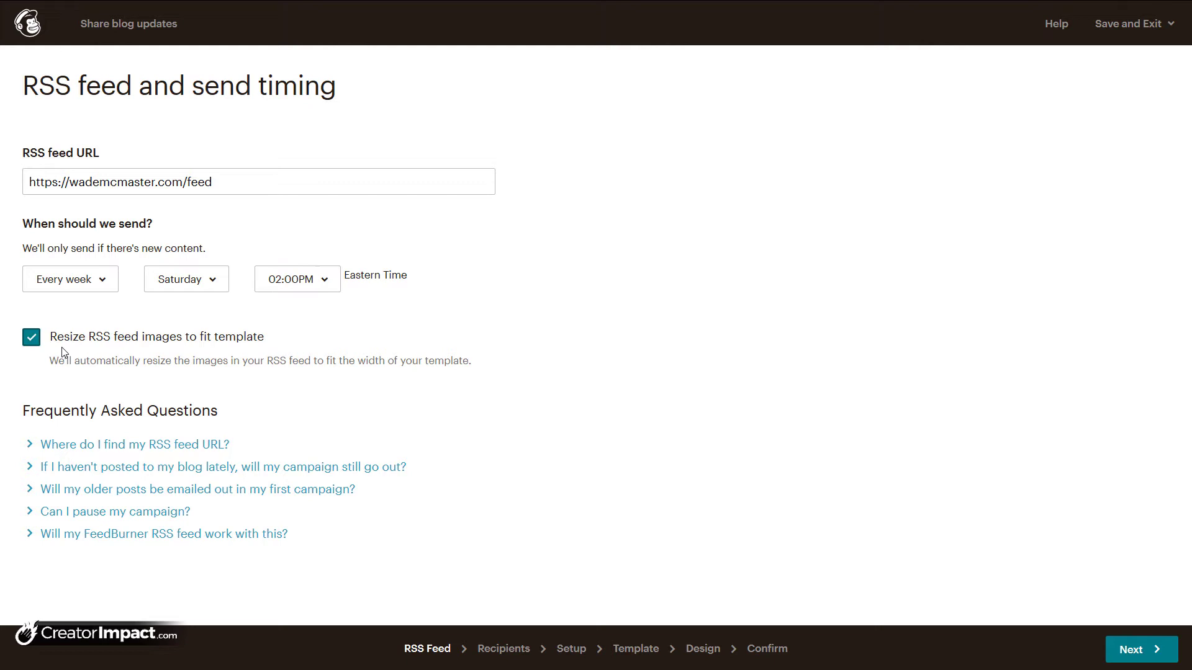
click(1140, 650)
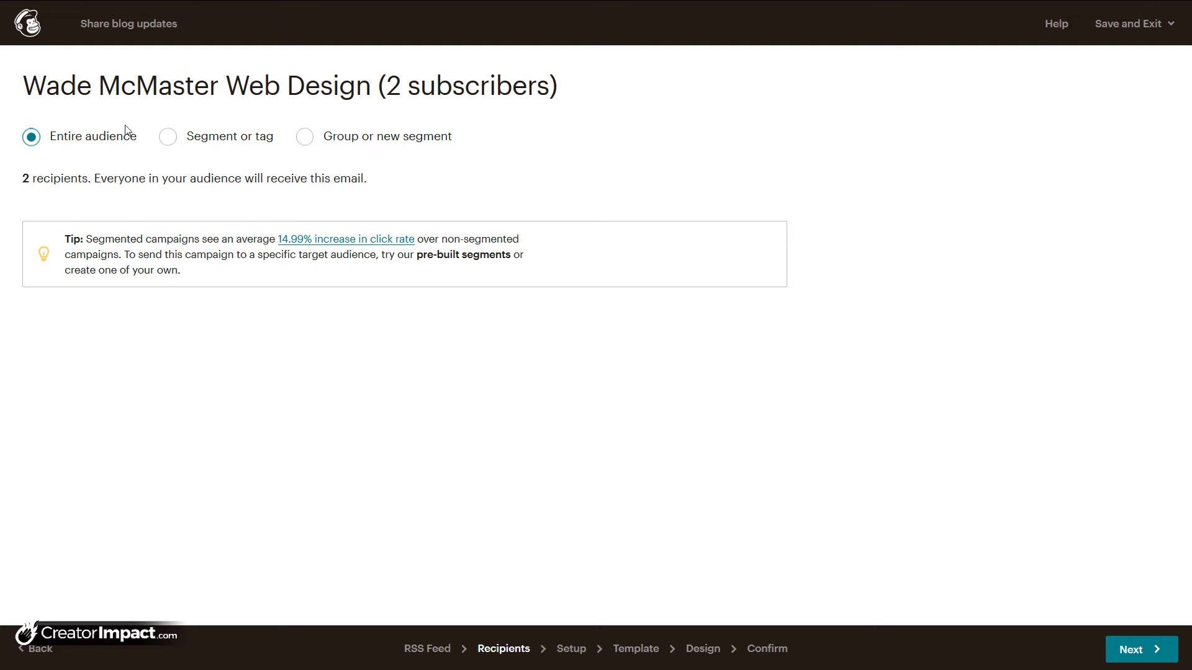
Change the email subject to 'Latest Blog Posts for *|RSSFEED:DATE|*'.
click(1153, 658)
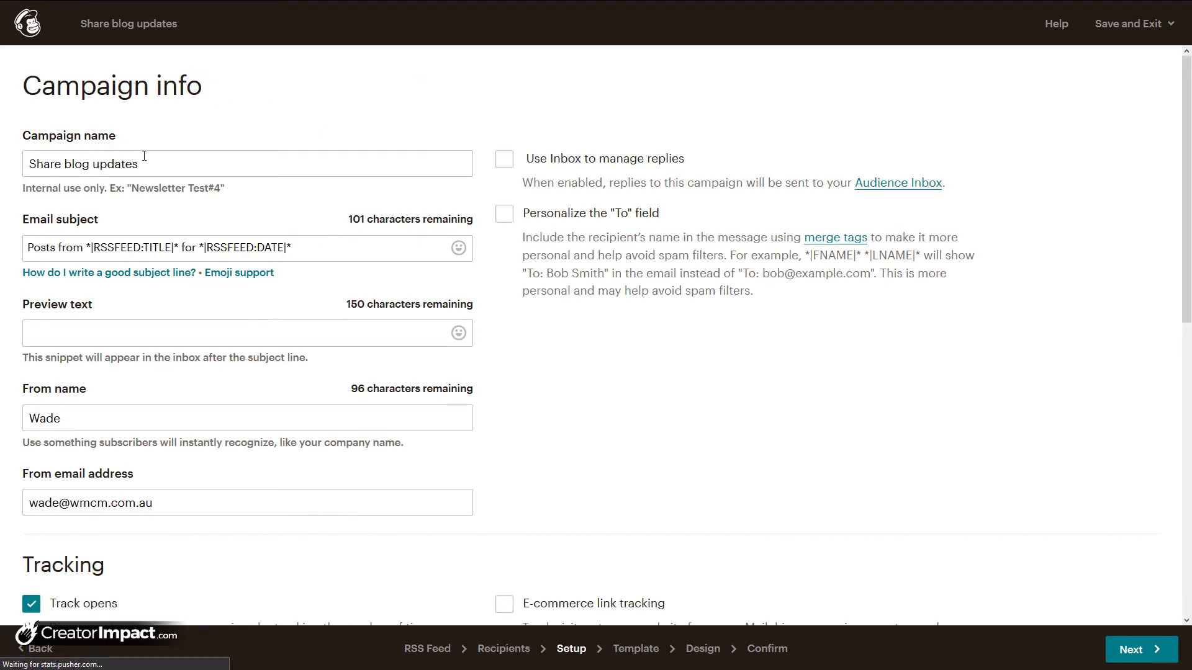
click(145, 156)
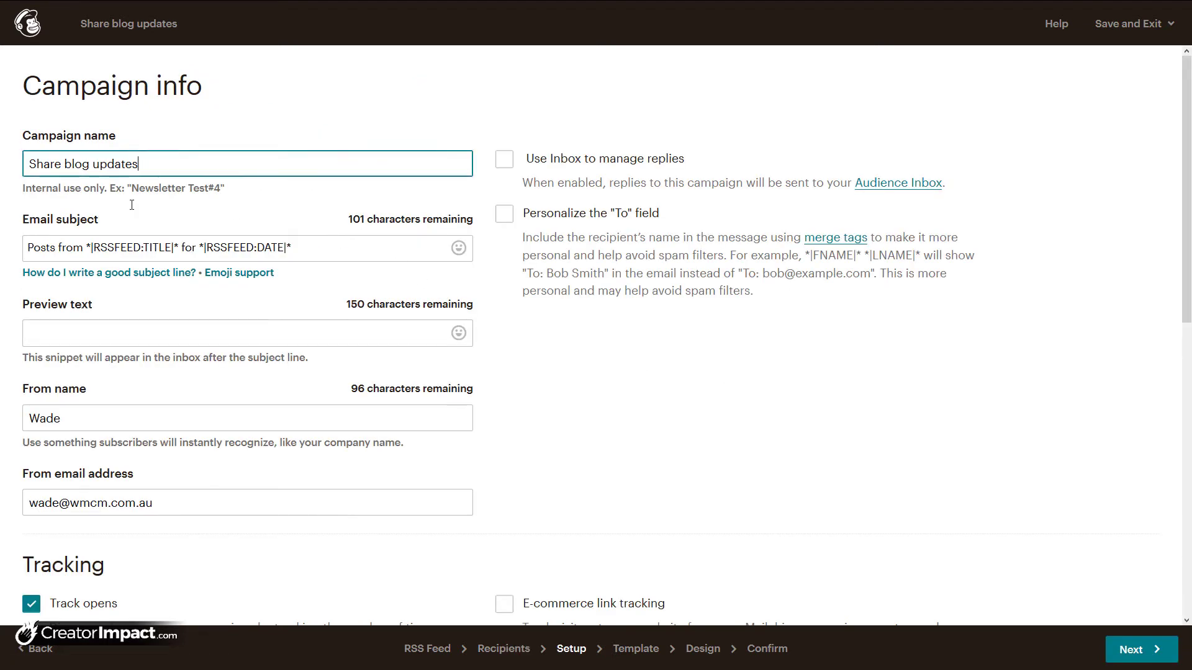
click(294, 252)
key(ctrl+a)
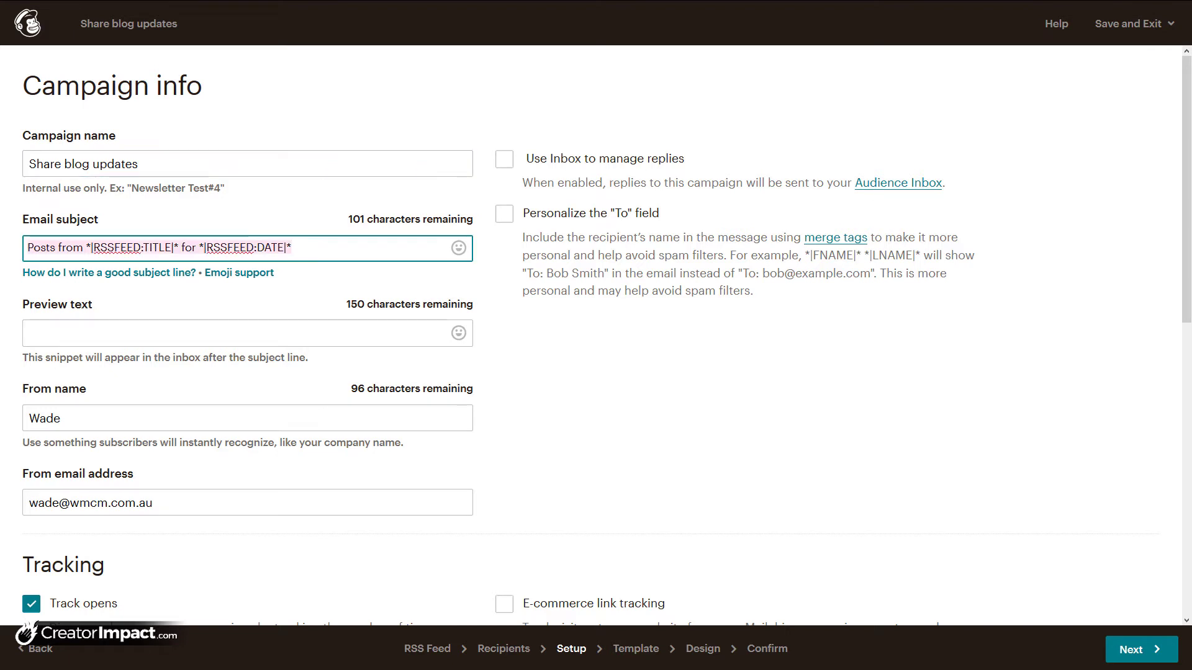
click(185, 247)
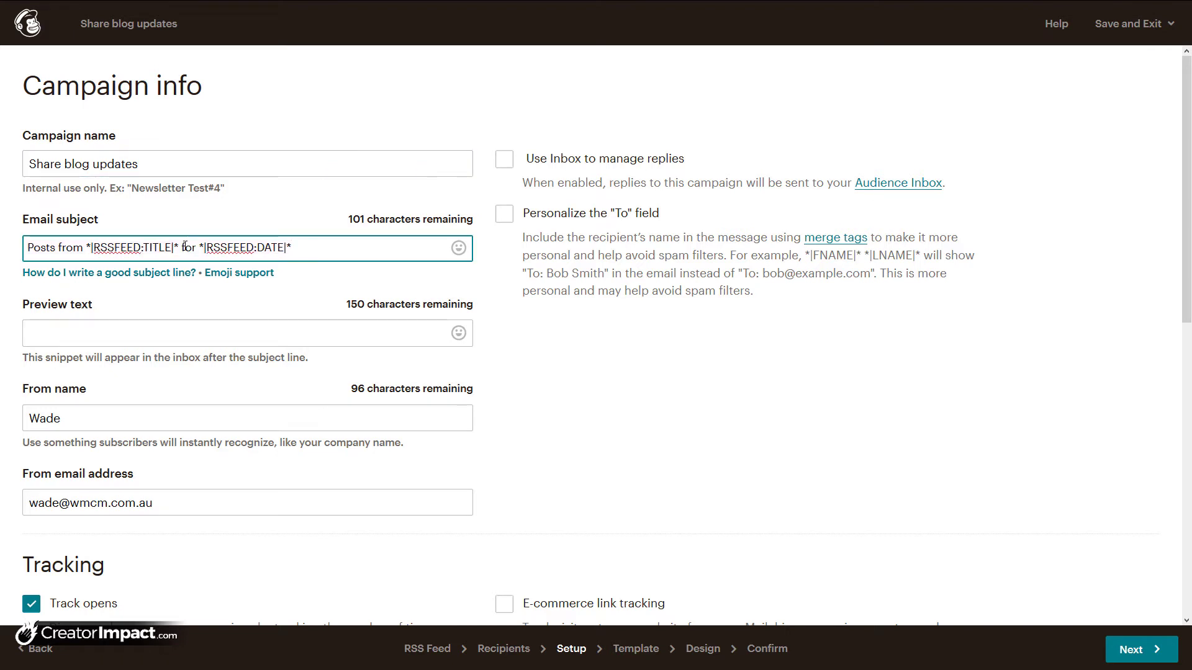
key(shift+Home)
key(BackSpace)
text(Latest)
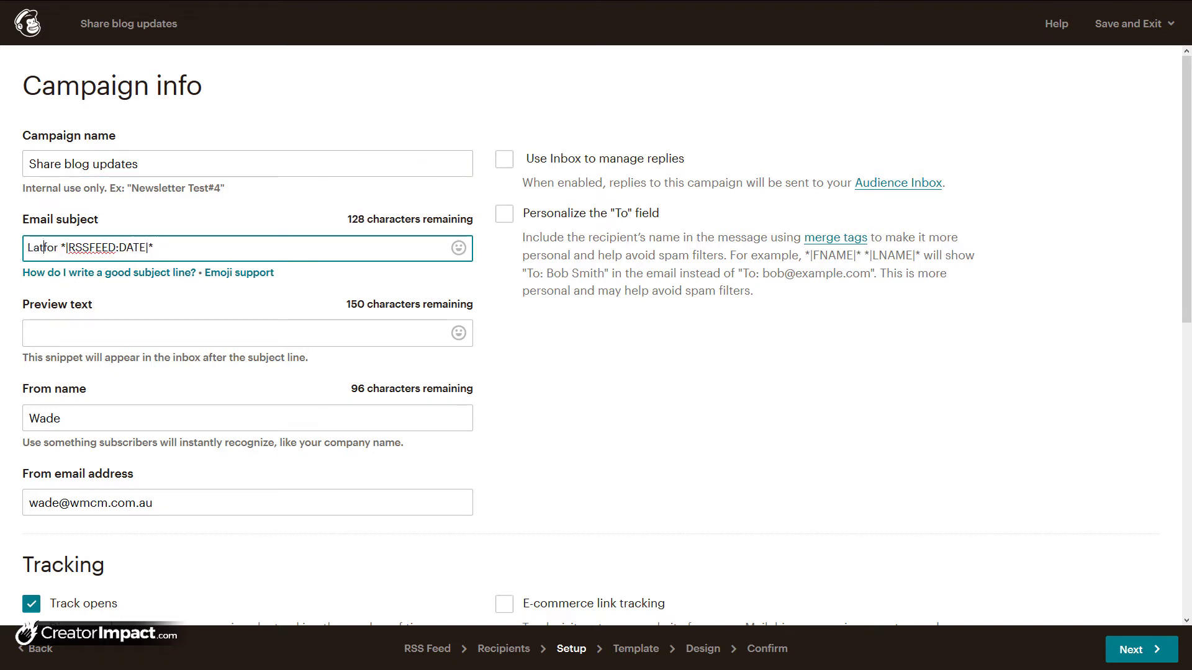
text( Blog Pos)
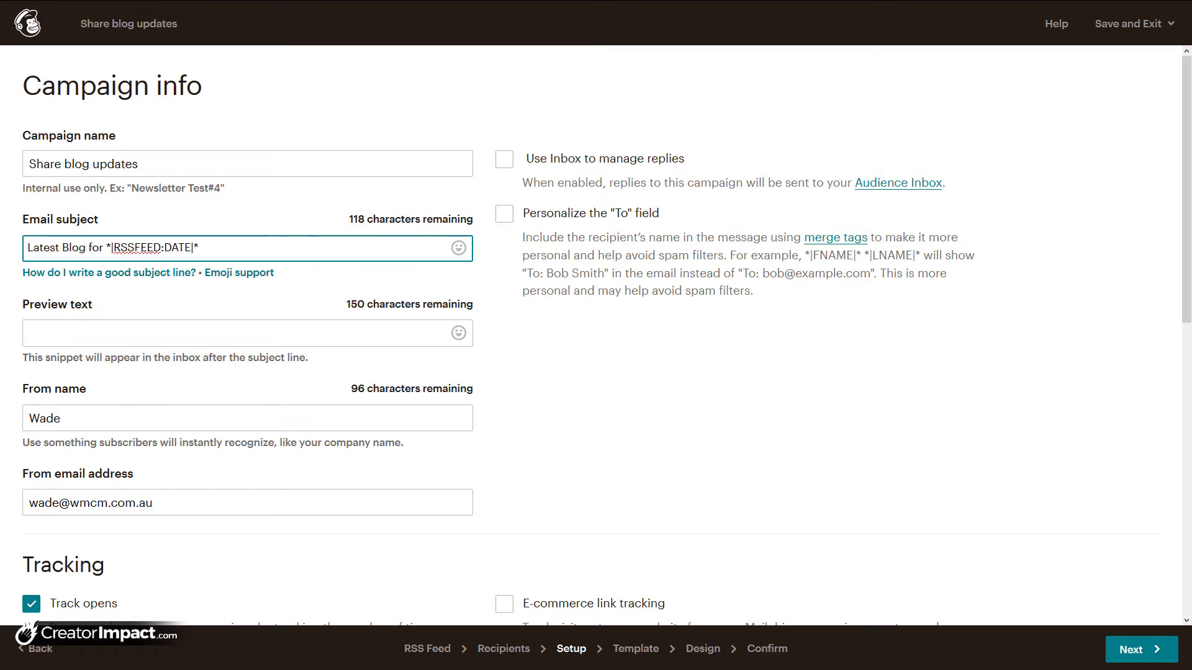
text(ts)
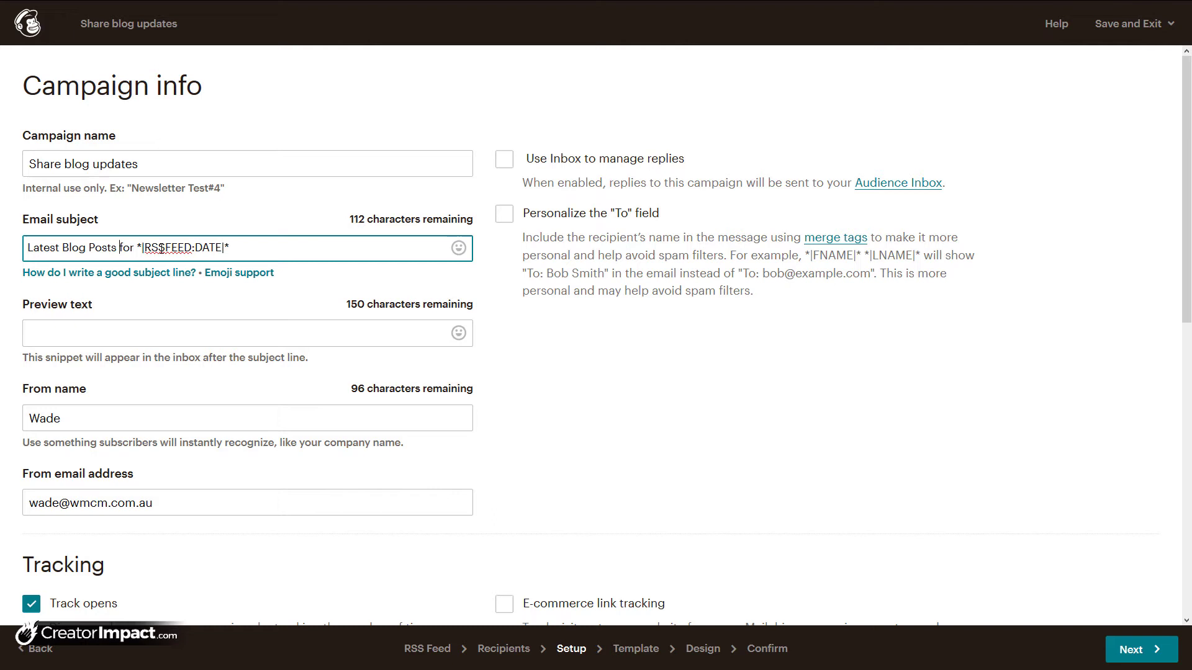
Add preview text 'Here's the latest from our blog!' and append the sender's surname to From name.
click(62, 335)
text(Here's the )
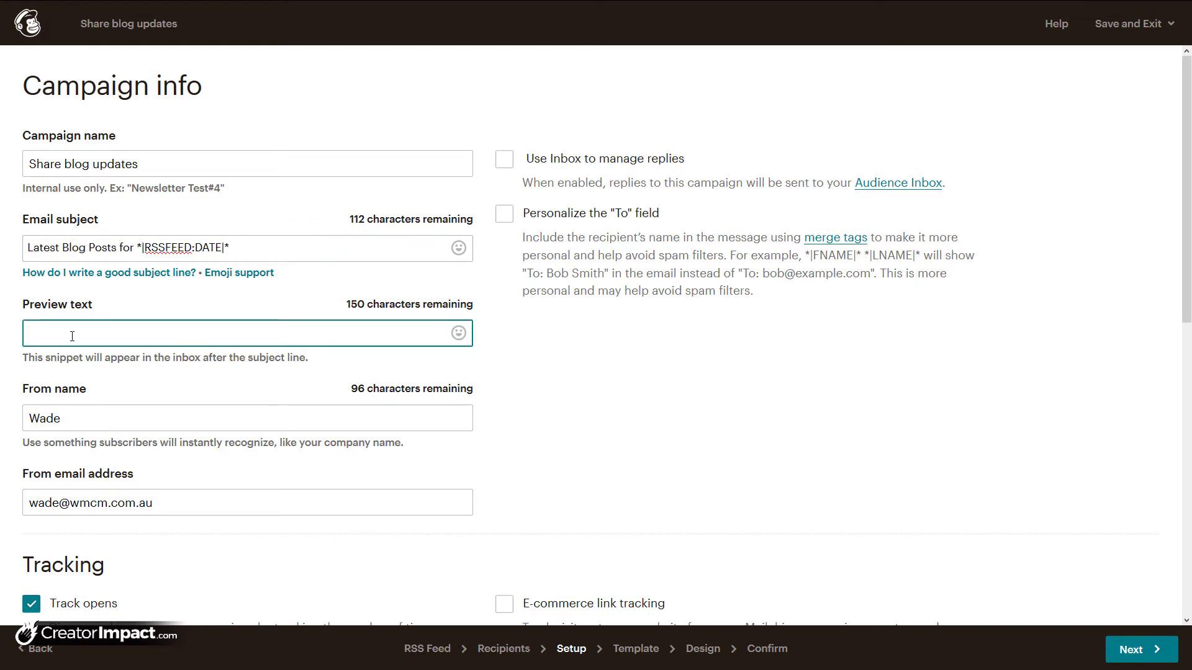
text(latest f)
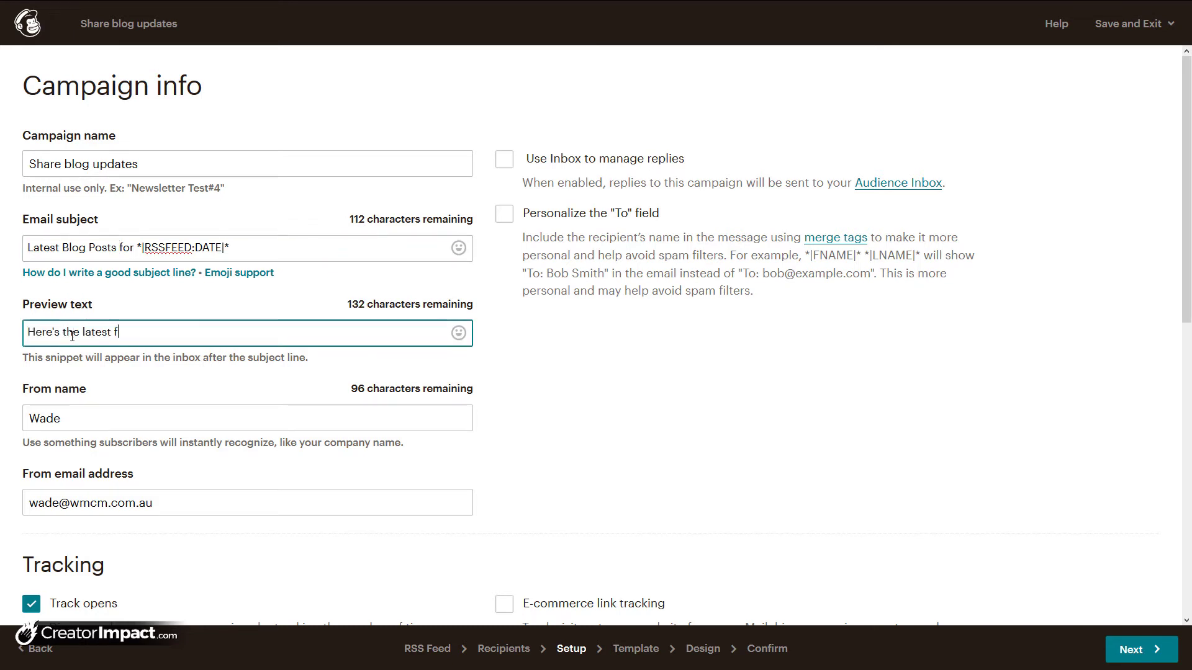
text(rom our blog!)
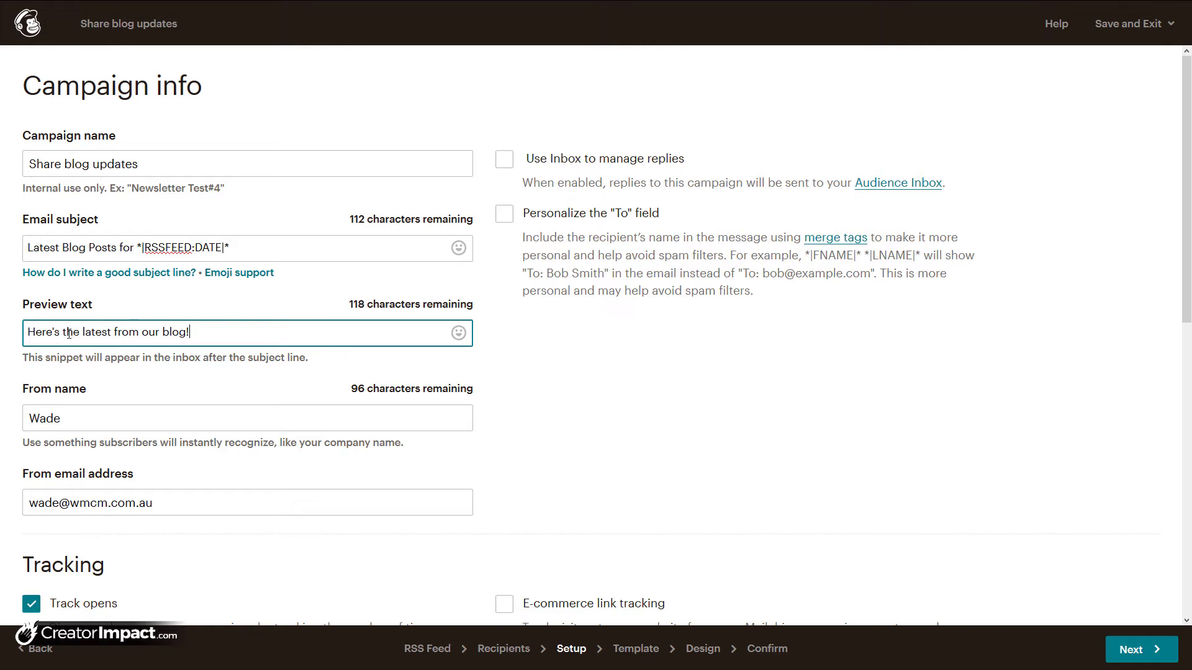
click(73, 411)
text(Mc)
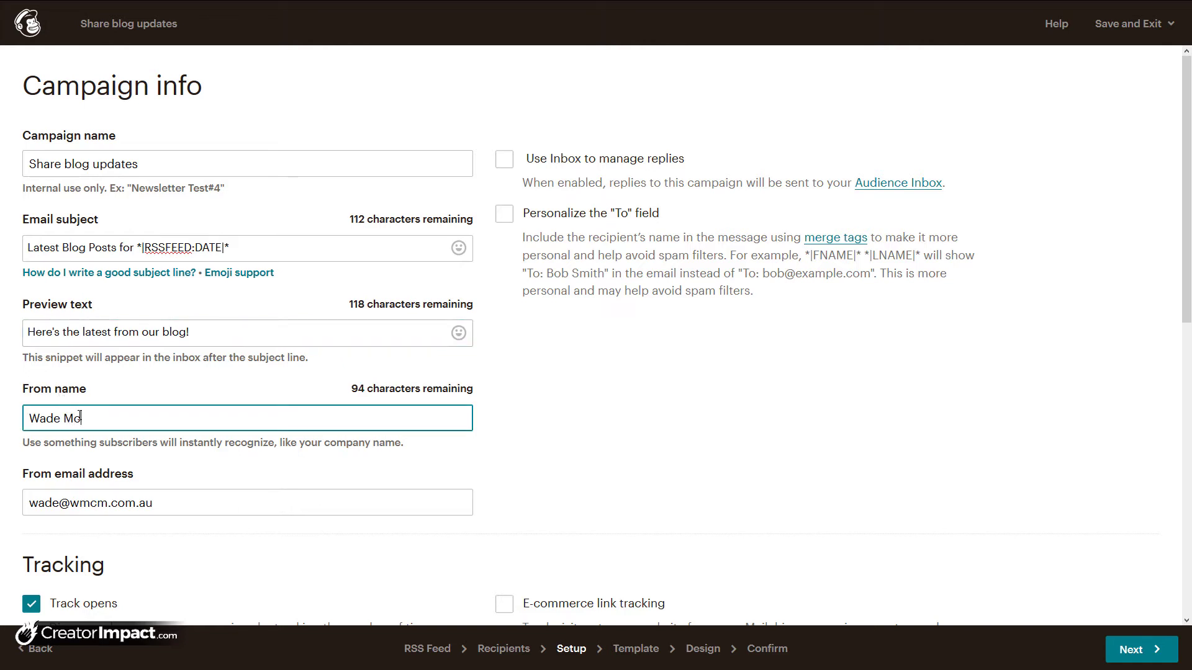
text(Master)
scroll(272, 430, down, 4)
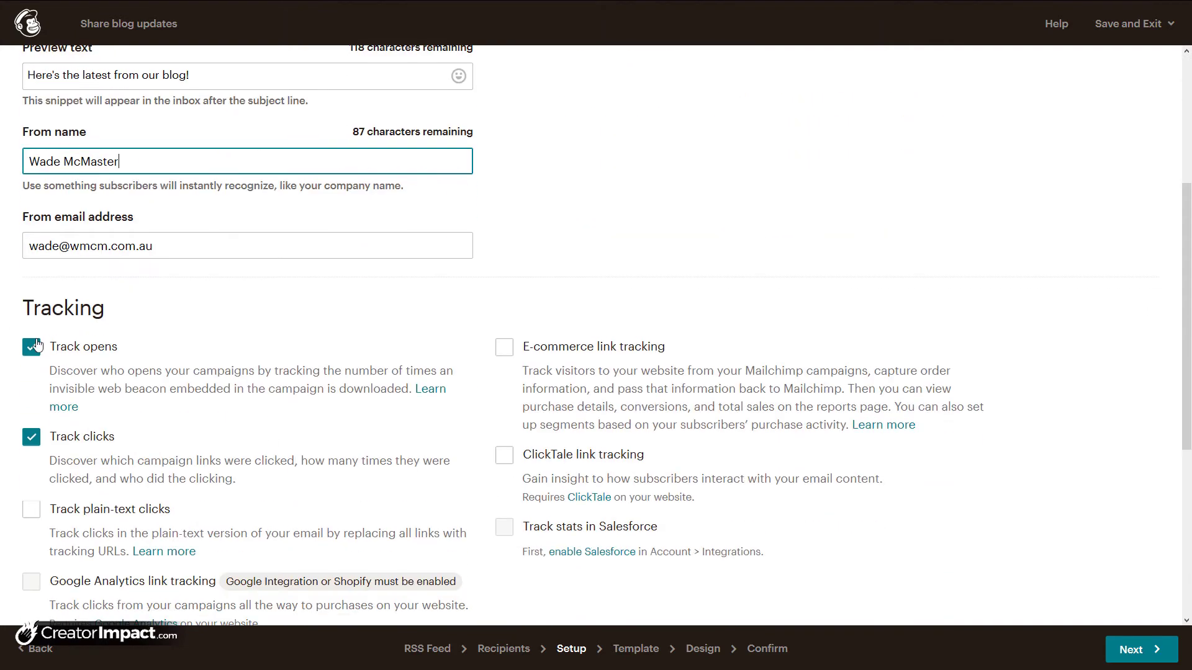
scroll(288, 376, down, 5)
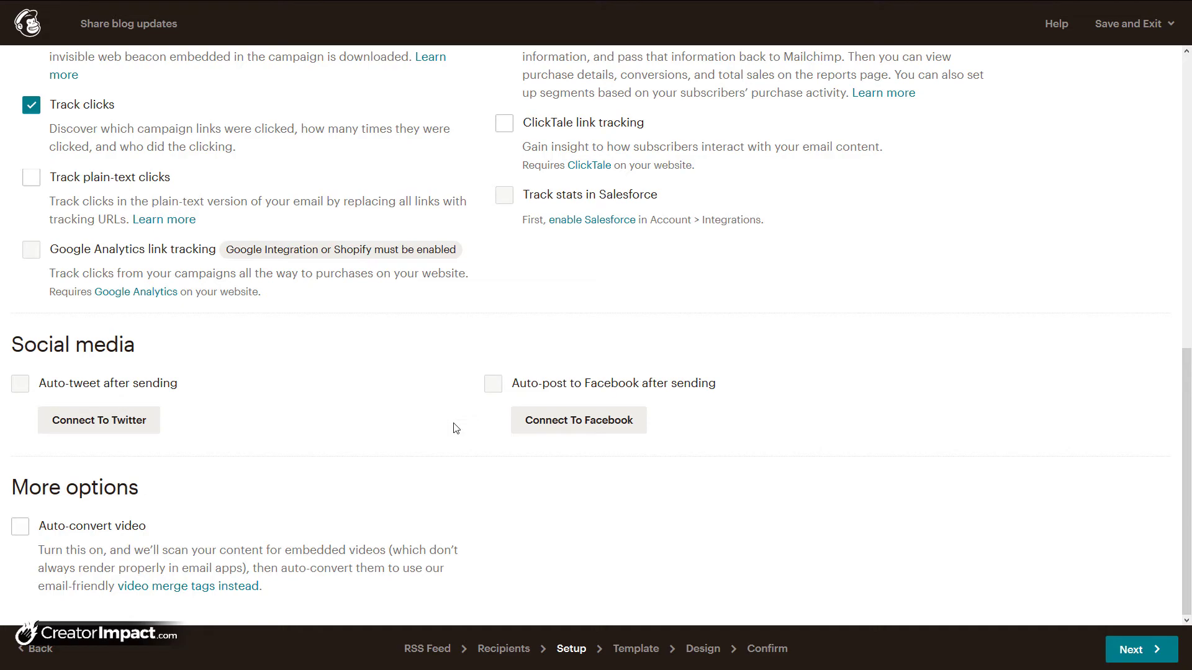
scroll(456, 428, up, 10)
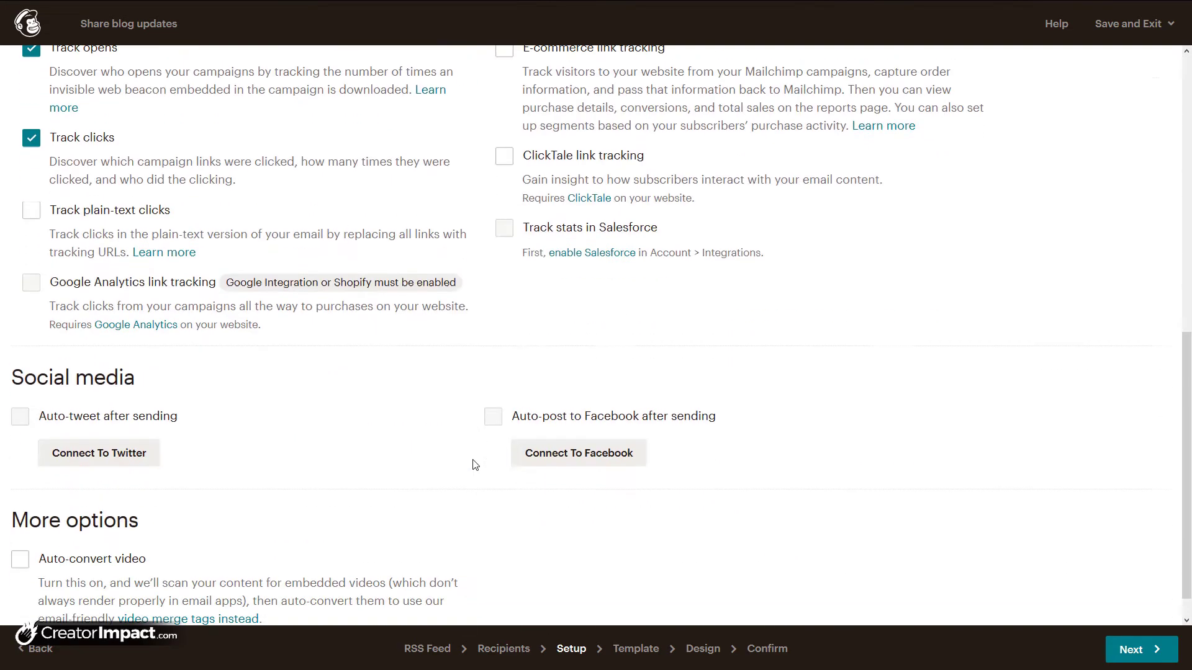
scroll(475, 465, down, 1)
scroll(476, 468, up, 8)
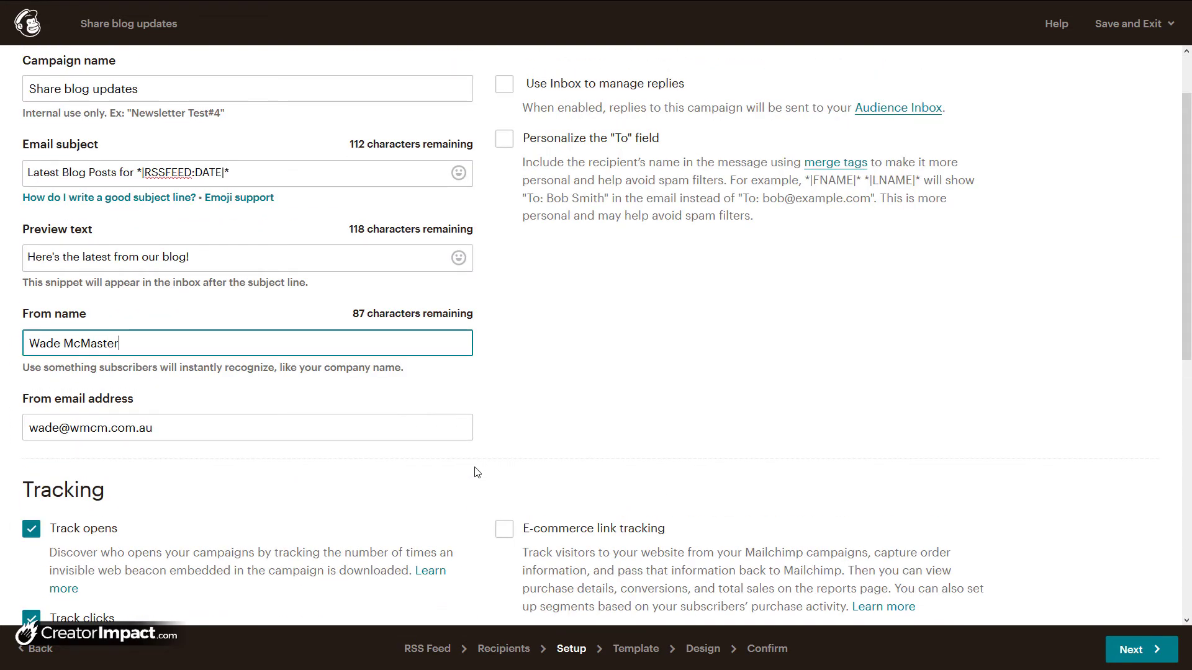
scroll(476, 472, up, 1)
scroll(485, 475, down, 1)
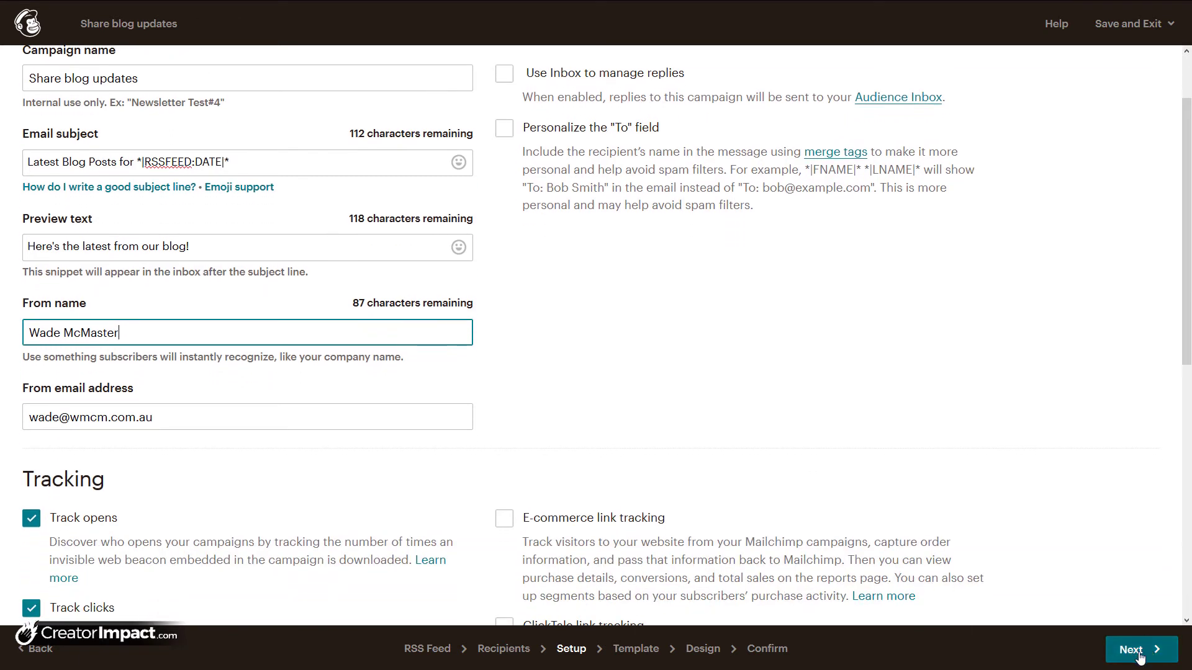
Choose the Basic 1 Column template for the email design.
click(1140, 653)
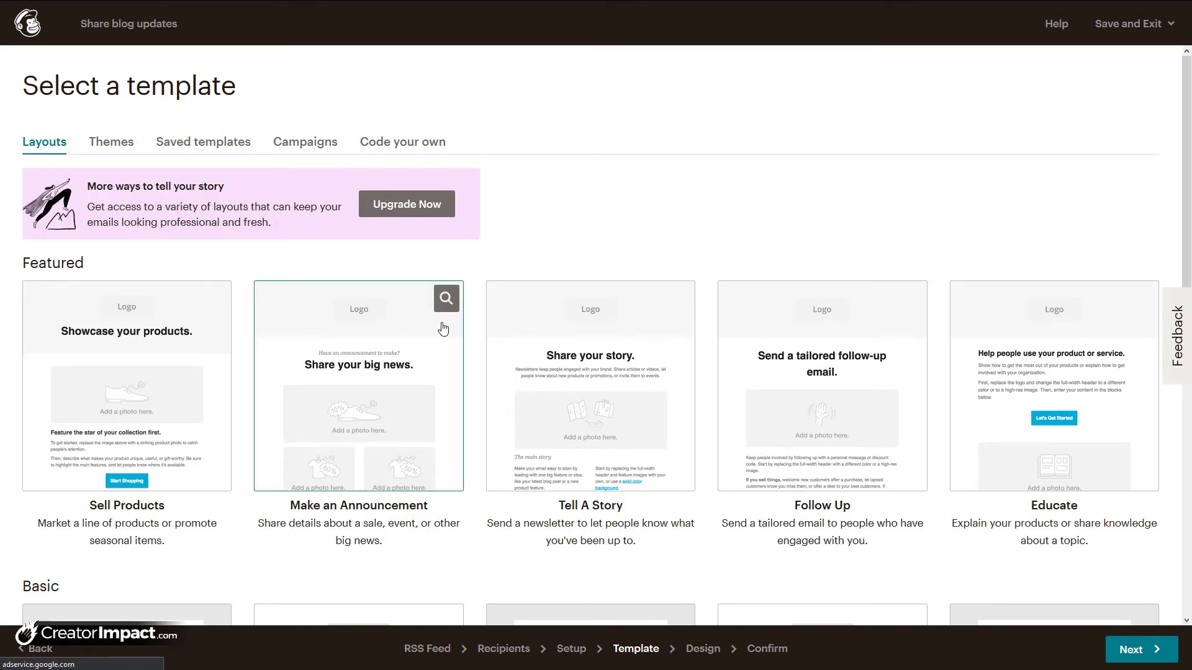
scroll(442, 329, down, 4)
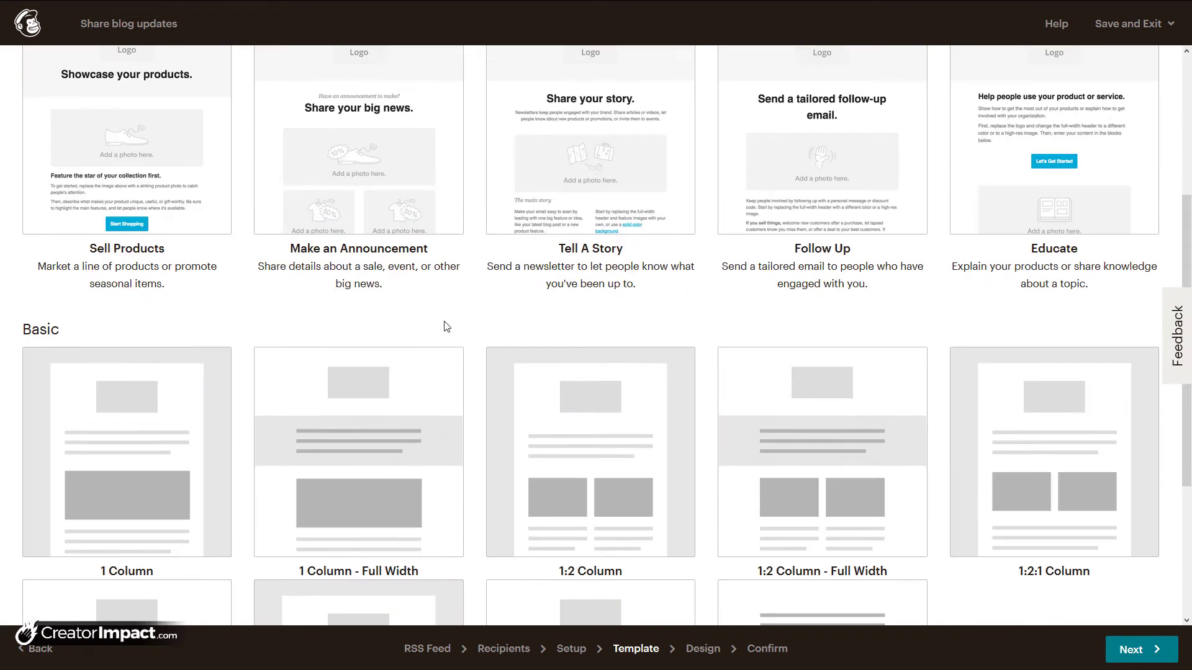
click(141, 434)
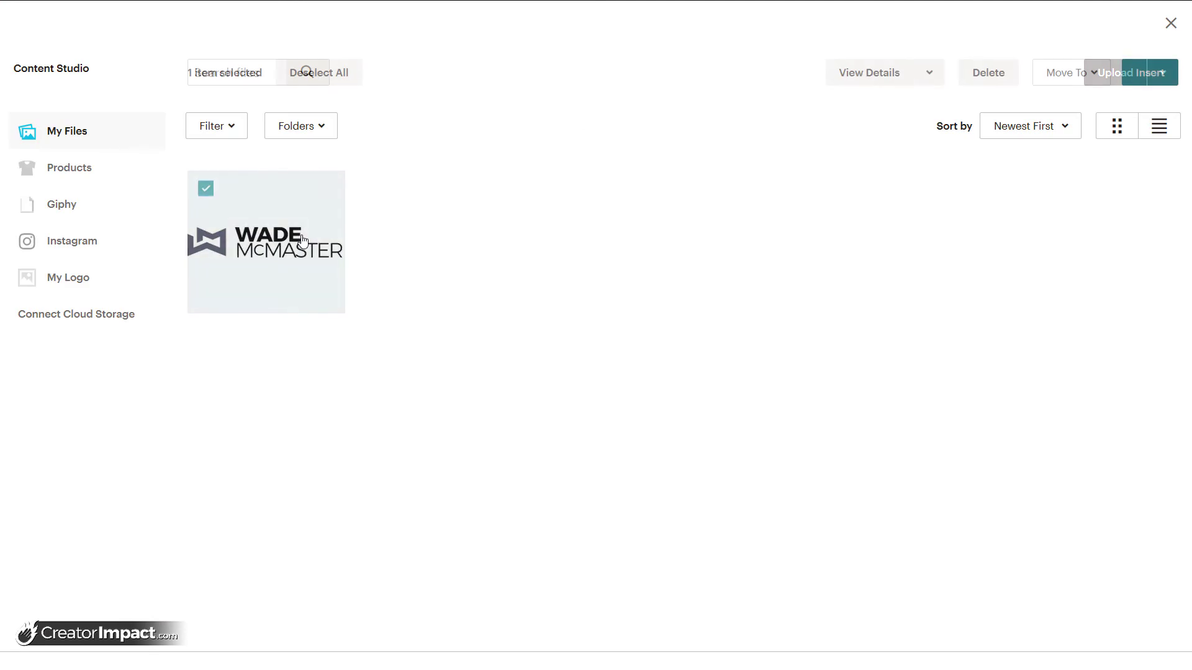
Insert the uploaded logo image into the email's header image block.
click(1153, 75)
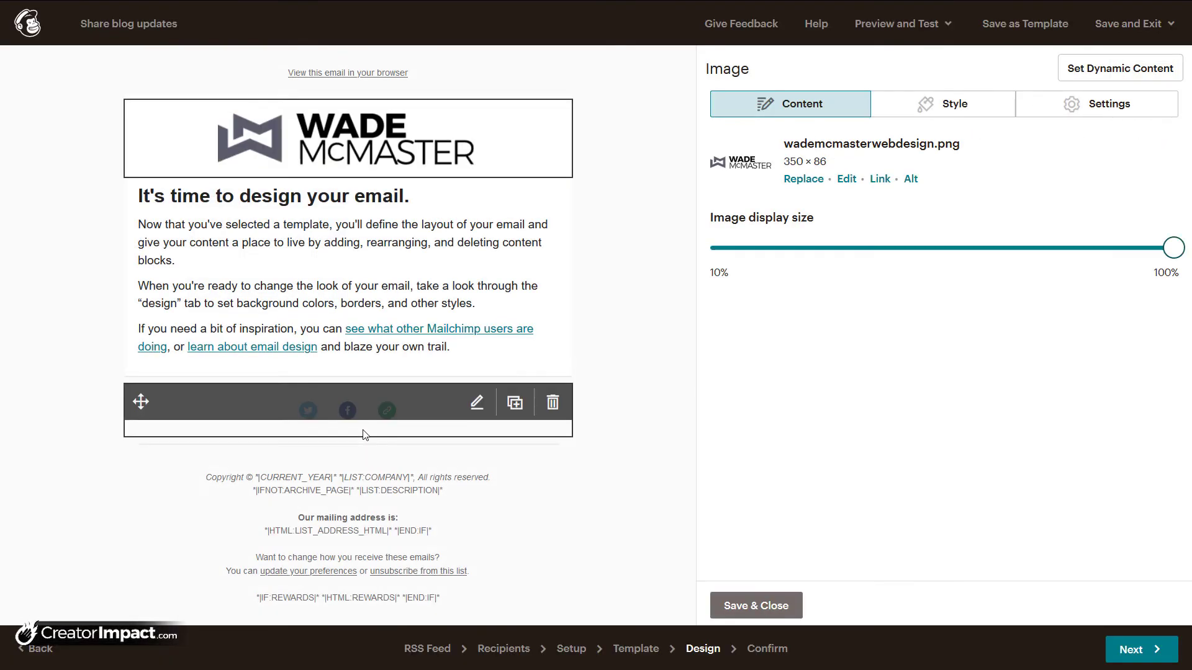
click(371, 239)
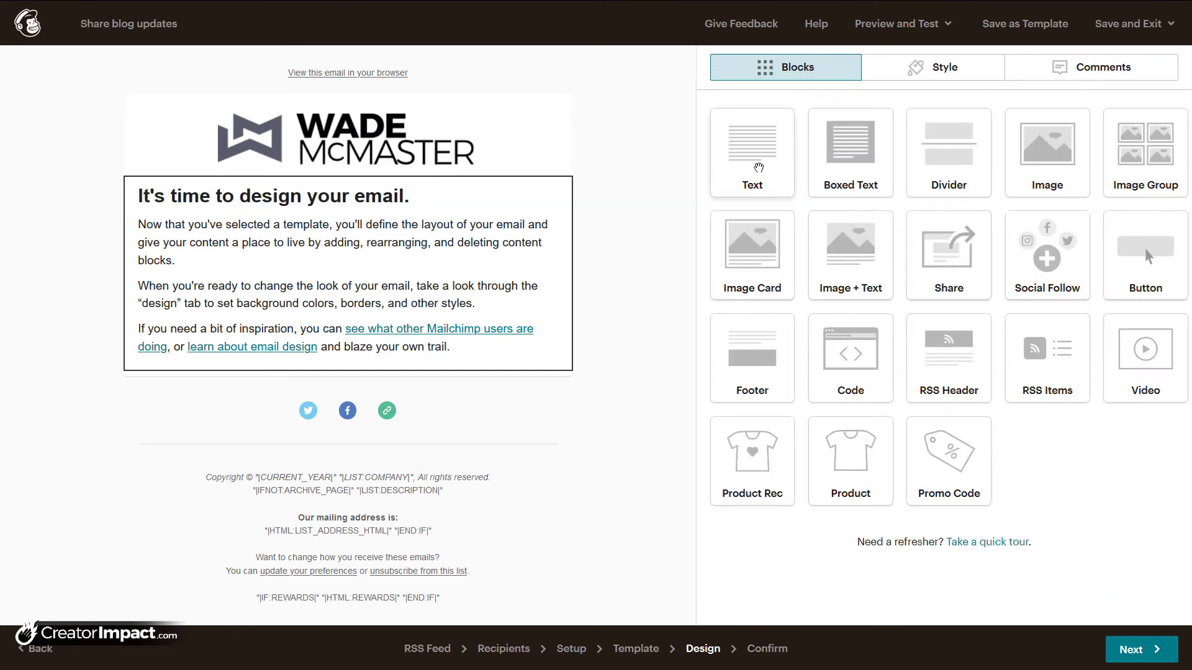
Replace the placeholder text with 'Below is the list of blog articles we posted this week!' and save.
drag(906, 341, 671, 201)
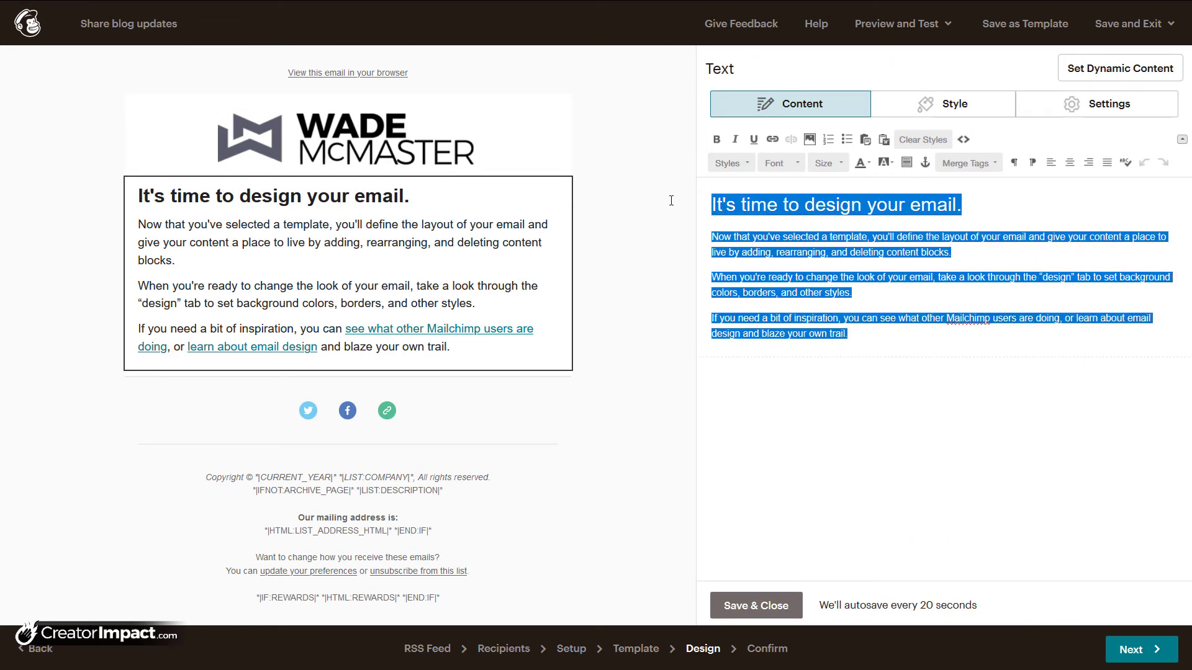
text(B)
key(BackSpace)
key(BackSpace)
text(e)
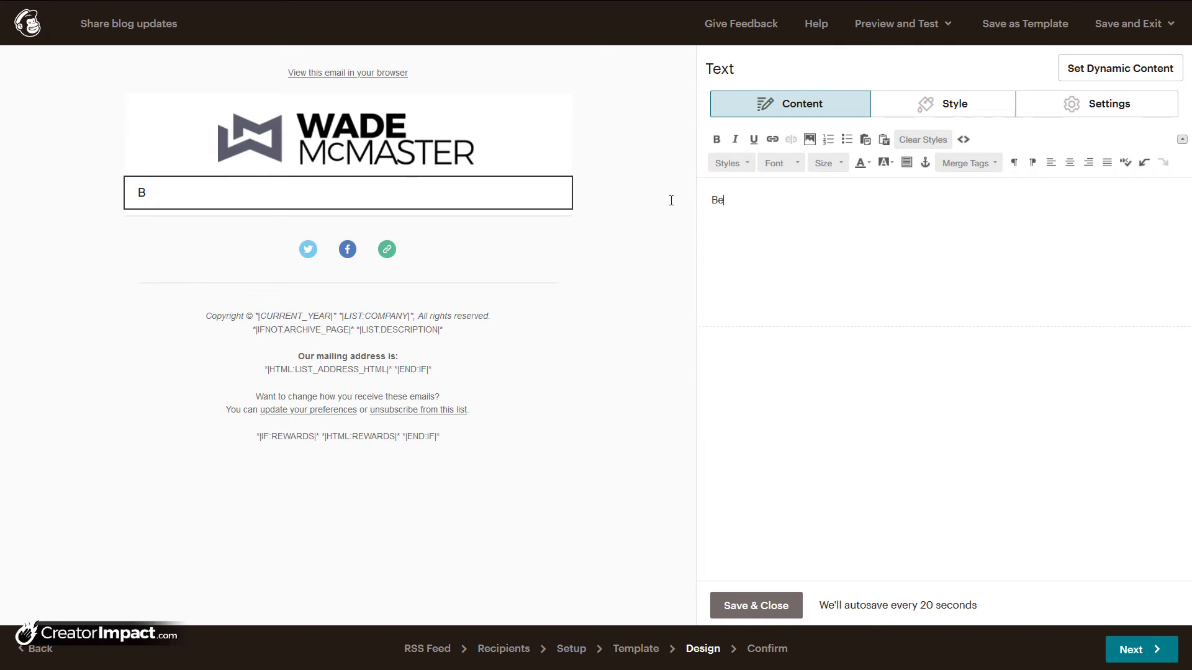
text(low is the list of )
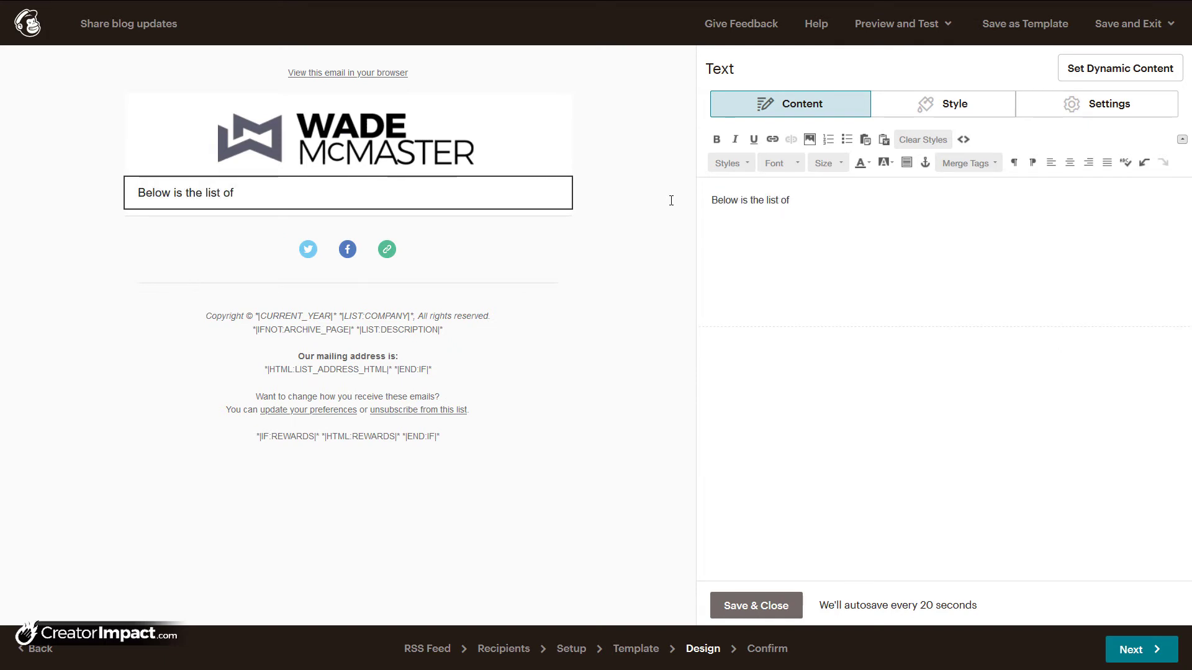
text(blog article)
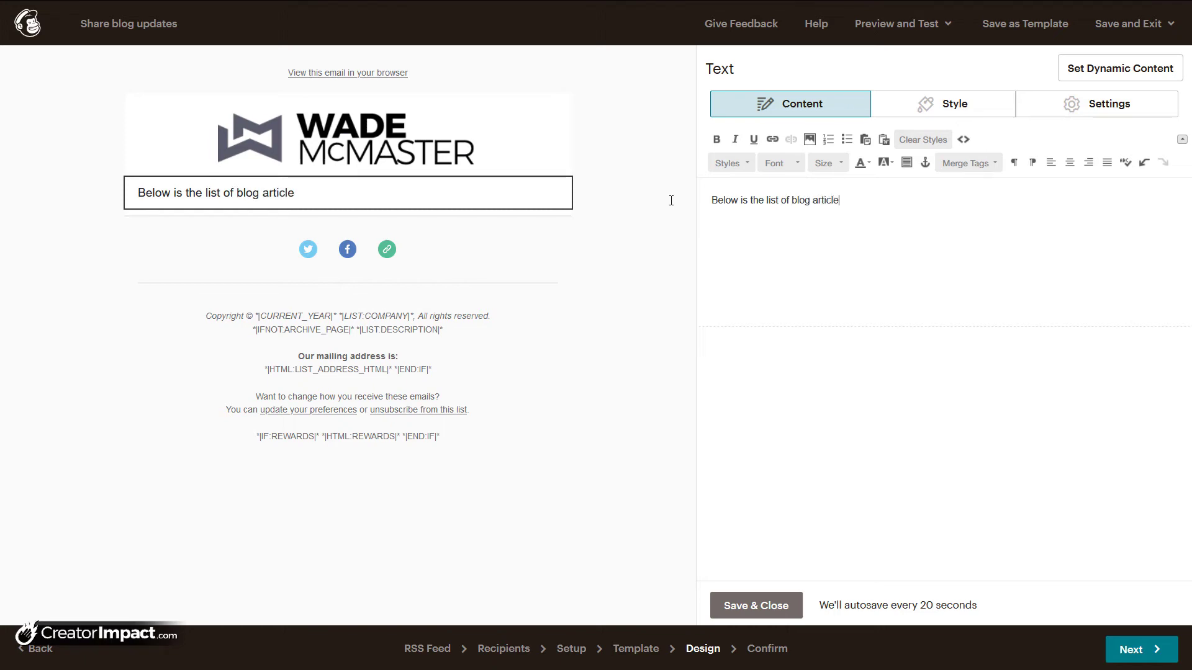
text(s we posted this week!)
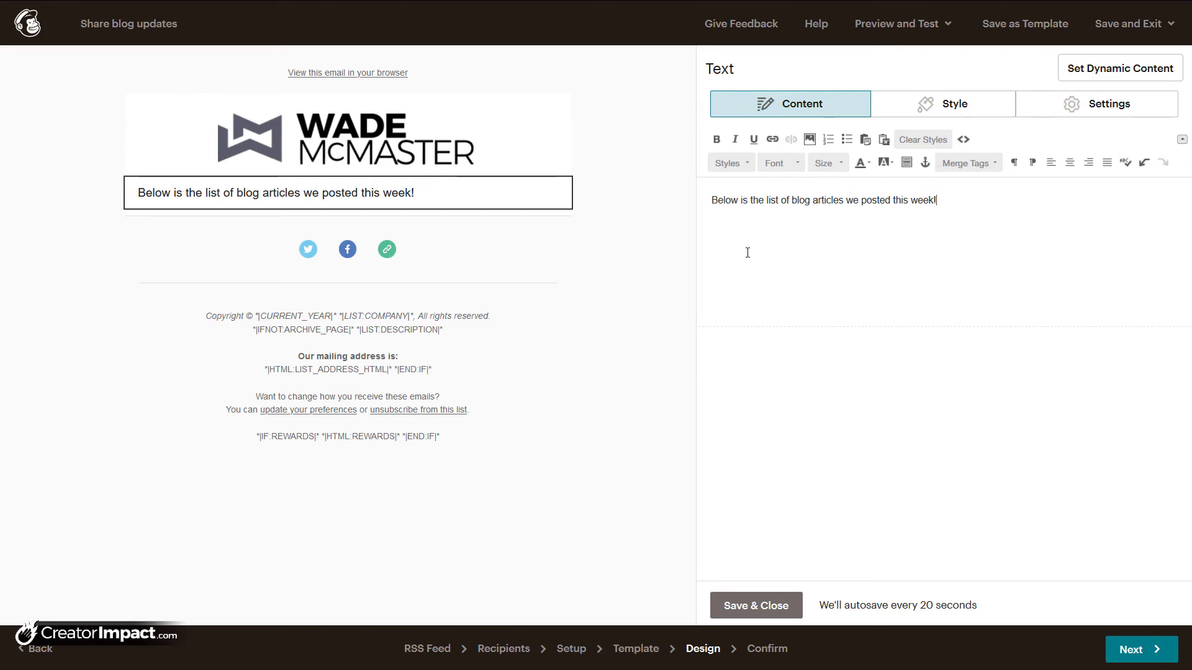
click(776, 607)
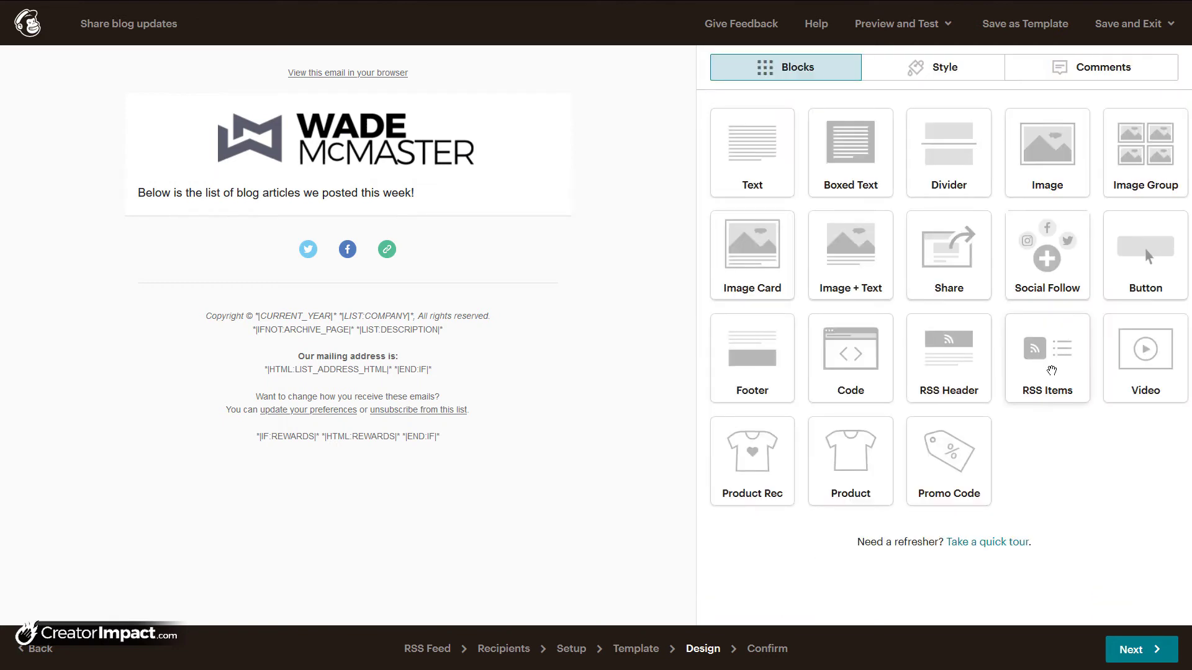
Add an Excerpts-style RSS Items block below the intro line, save it, and proceed to Confirm.
drag(1049, 365, 340, 229)
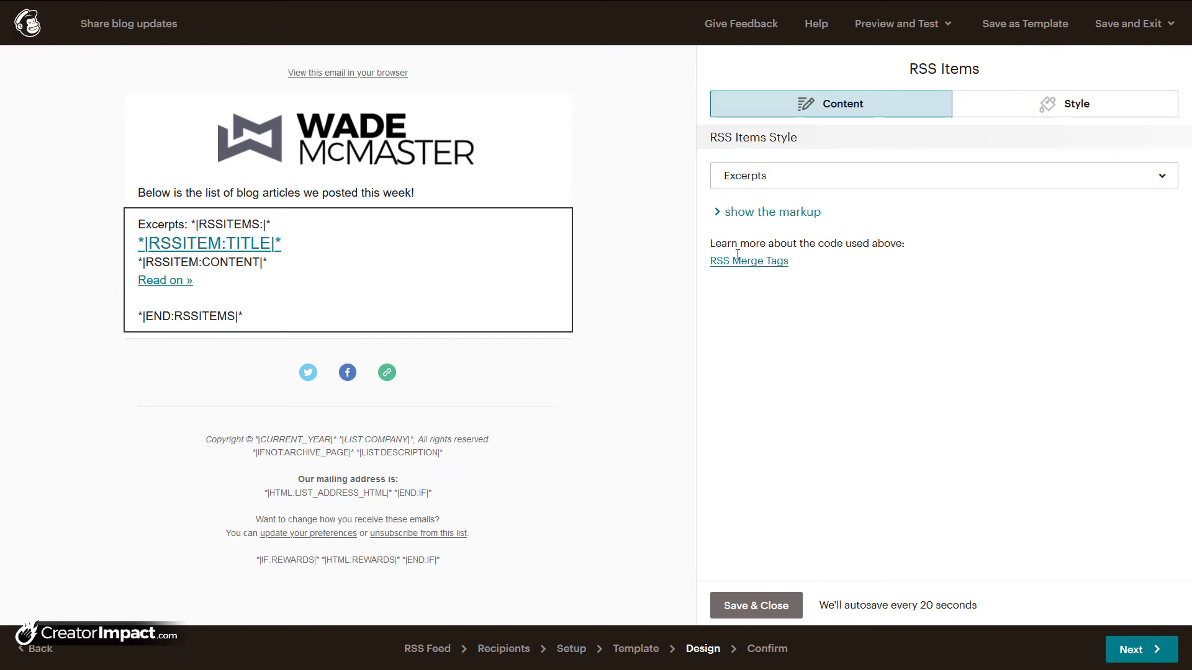
mouse_move(309, 245)
click(755, 609)
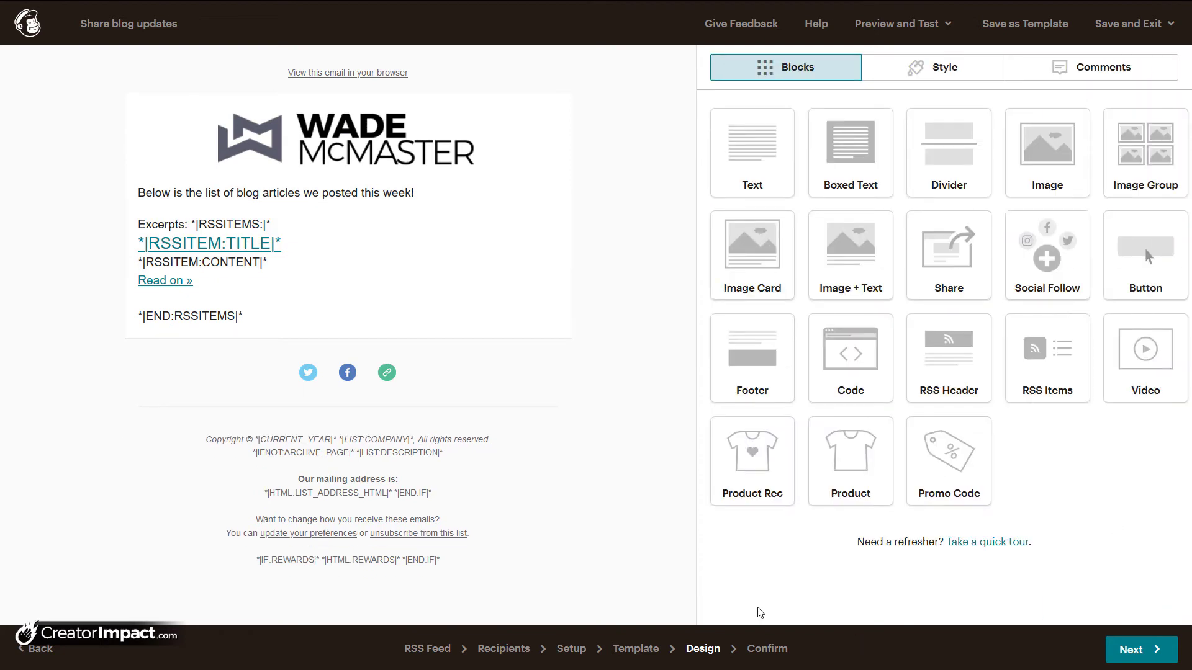
mouse_move(170, 205)
mouse_move(199, 369)
click(1130, 649)
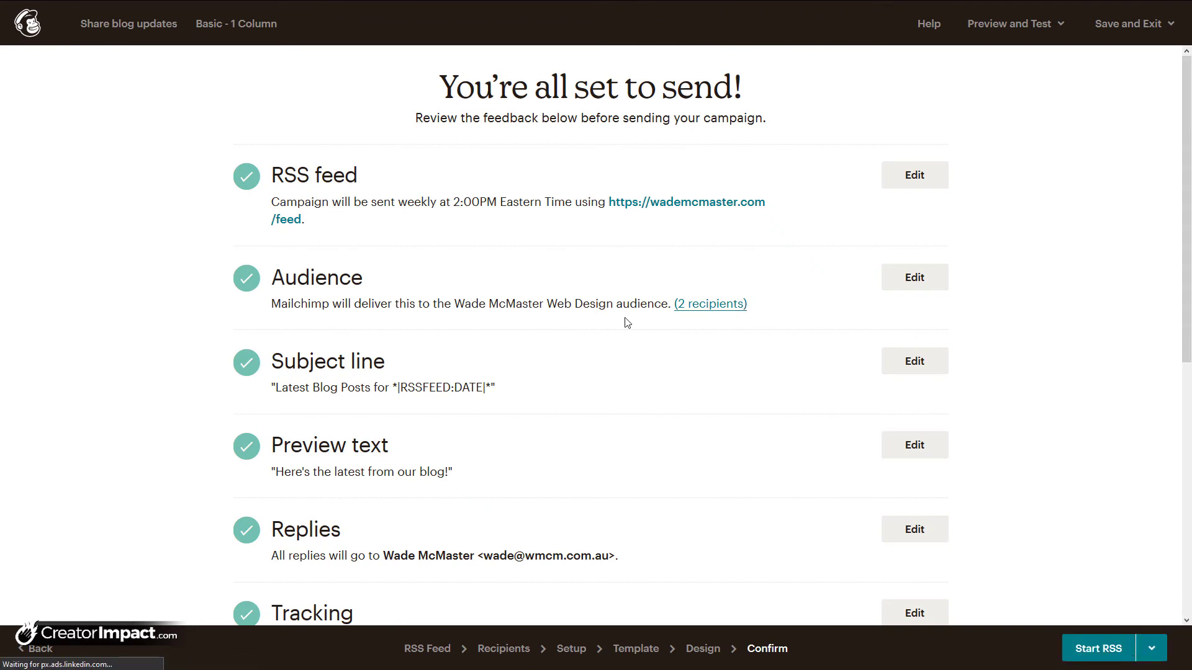
Review the Confirm checklist's RSS feed, audience, subject line, preview text and tracking sections.
scroll(543, 289, down, 3)
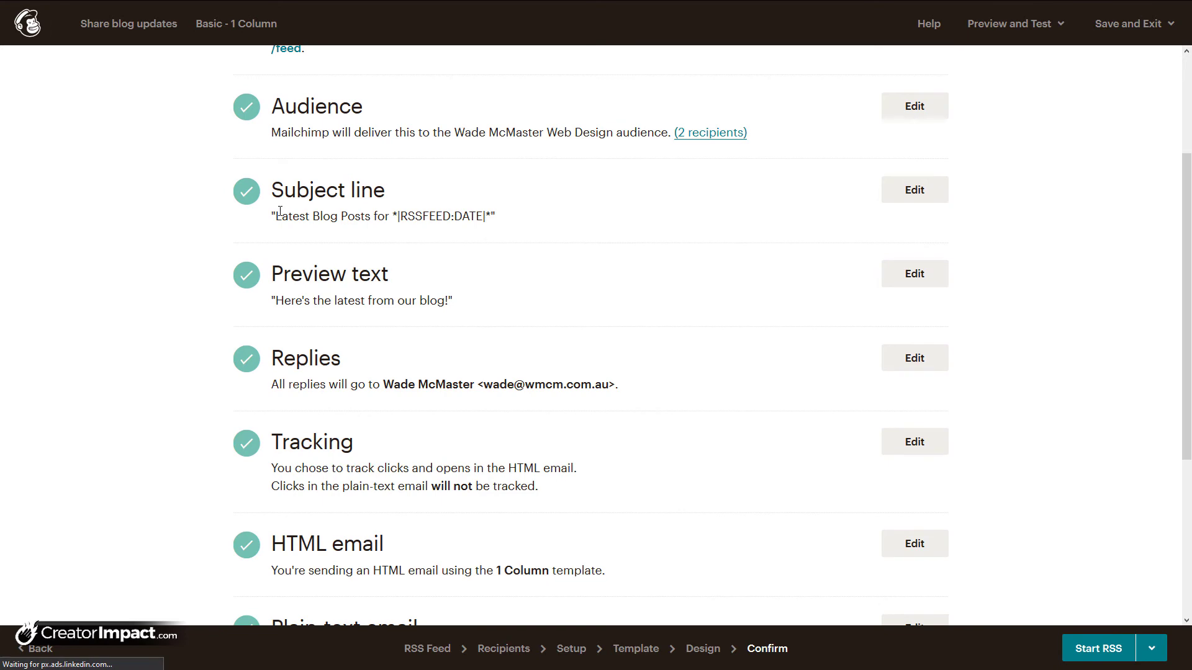
drag(280, 212, 506, 215)
click(621, 209)
drag(311, 273, 381, 305)
scroll(381, 306, down, 4)
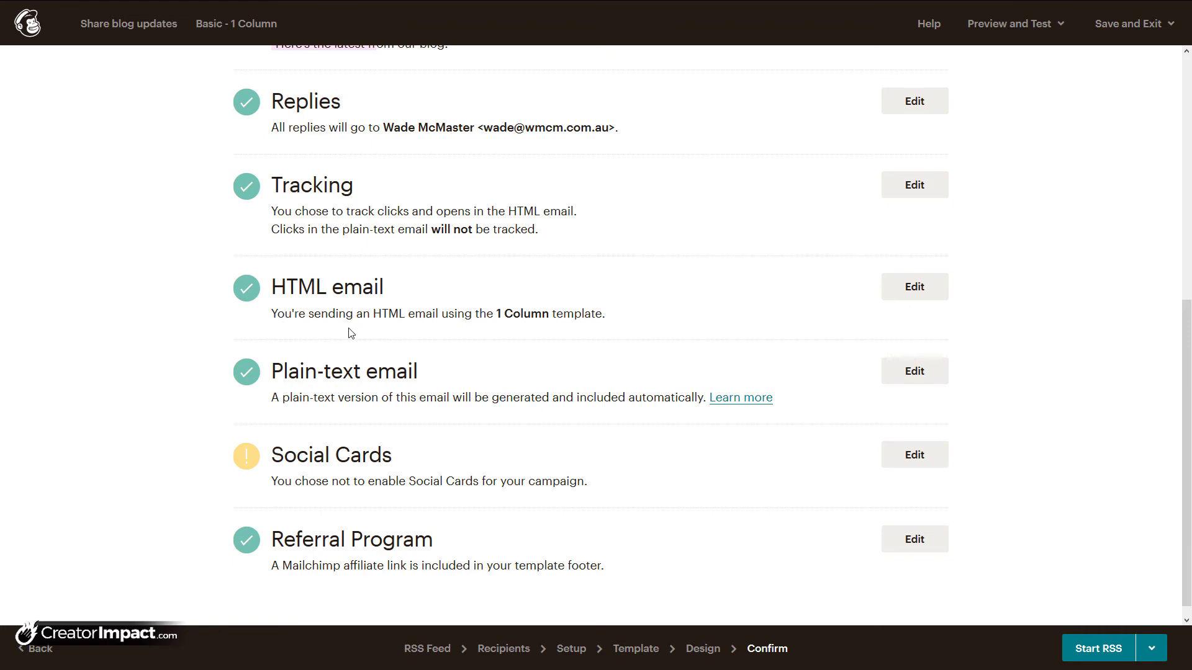
scroll(933, 145, up, 7)
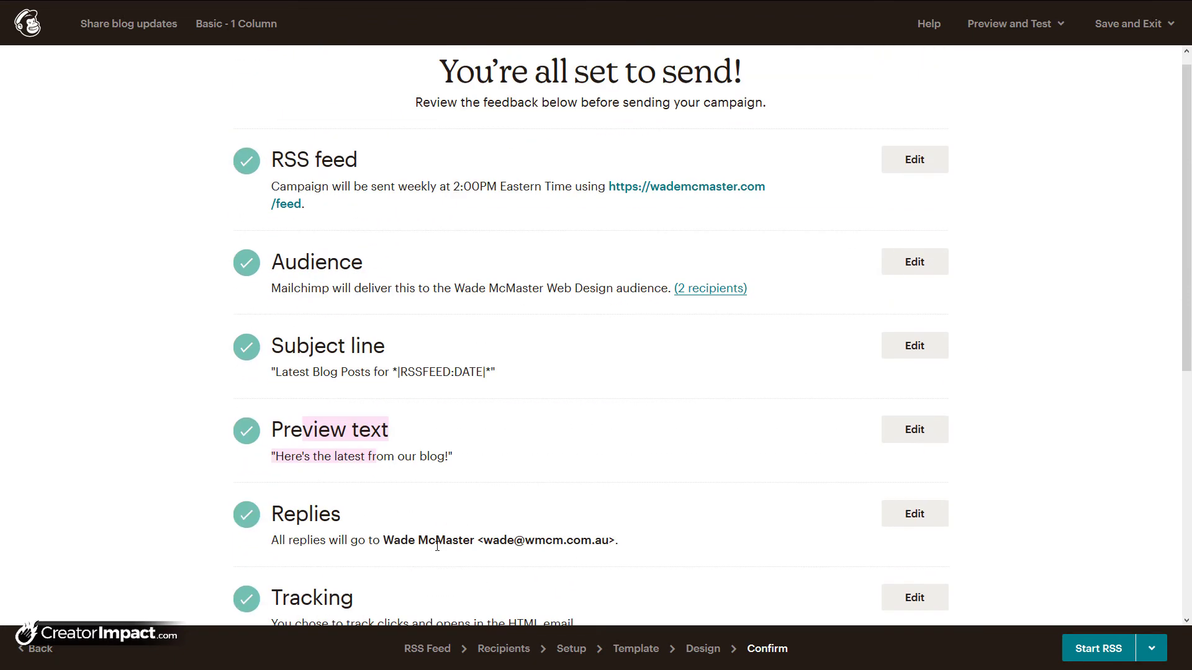
click(1029, 28)
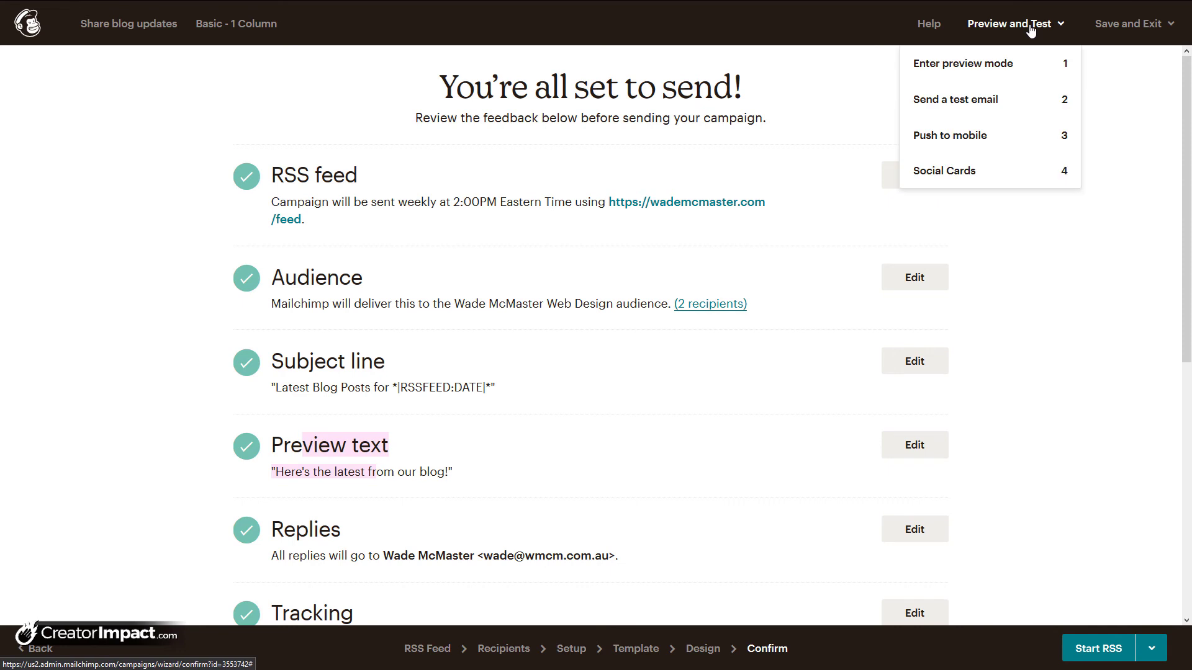
click(973, 81)
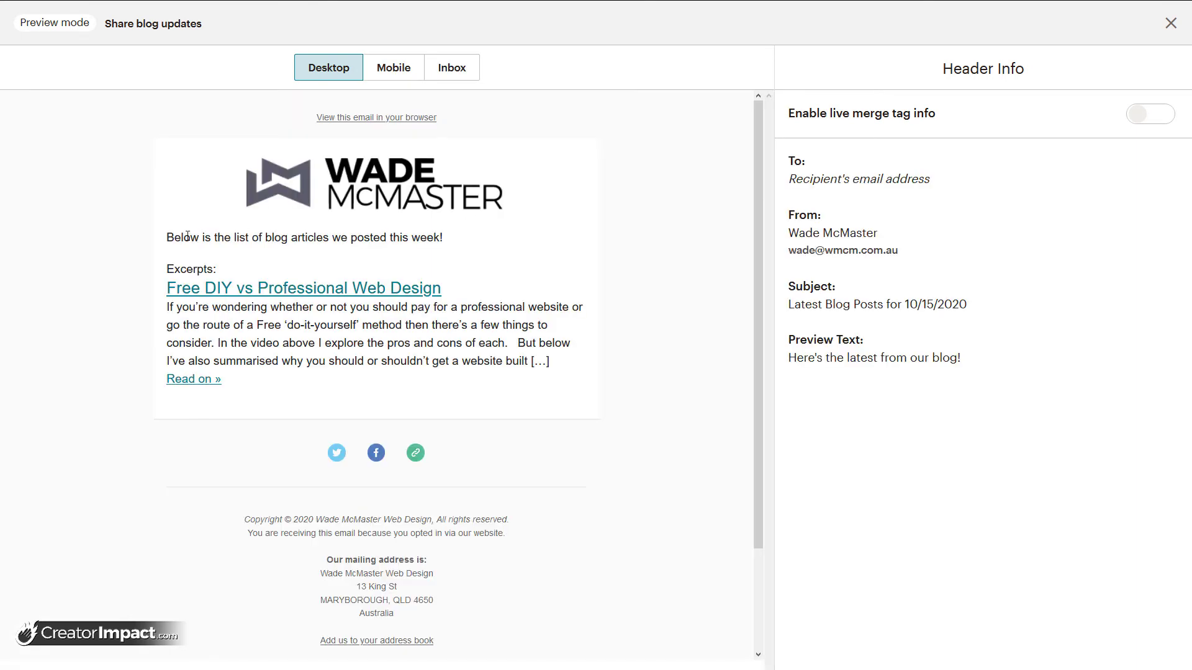
drag(180, 238, 440, 251)
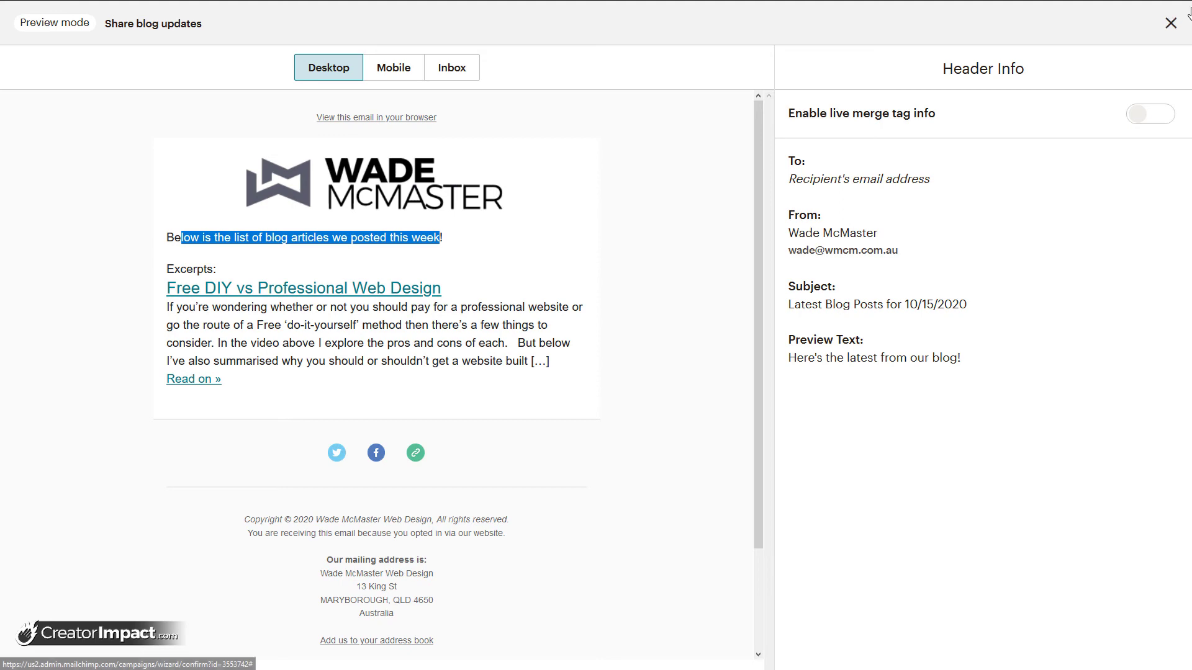
click(1171, 23)
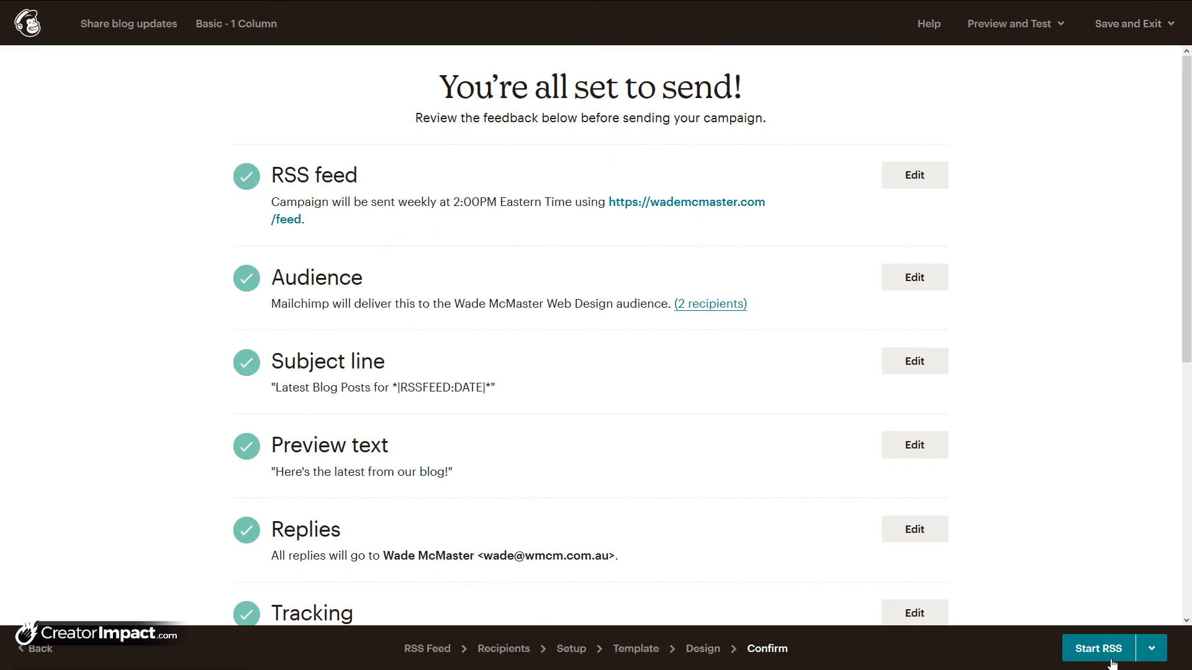
Start the RSS campaign, with the first email going out Sat, Oct 17, 2020 at 2:00 pm.
click(1111, 653)
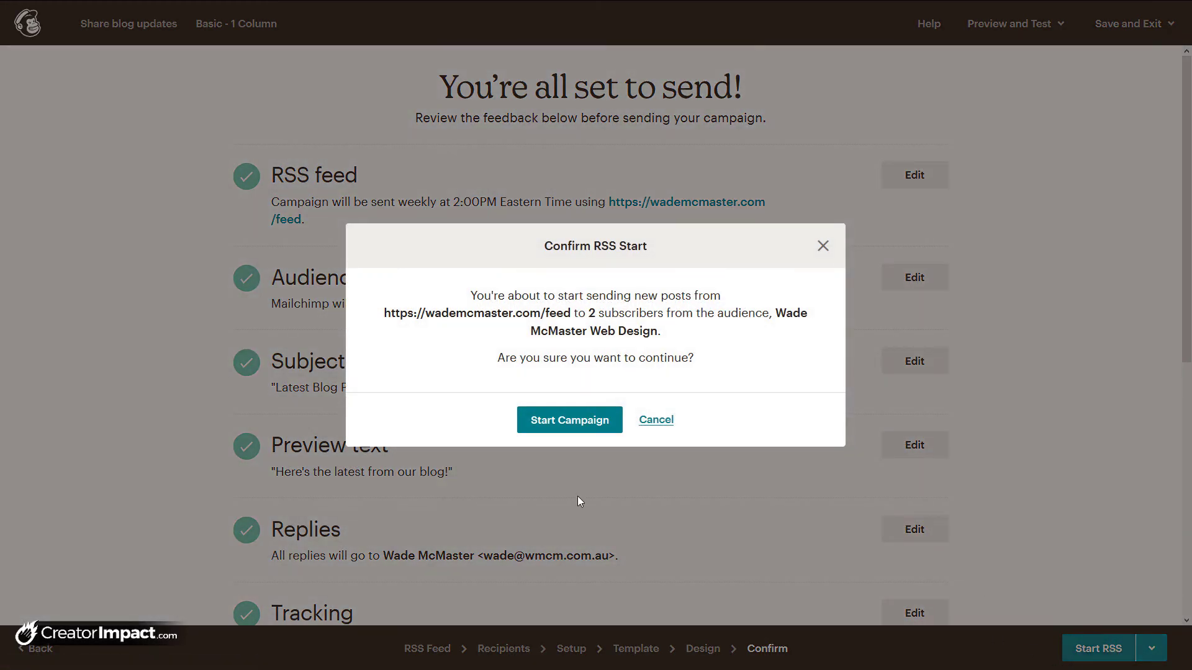
click(577, 431)
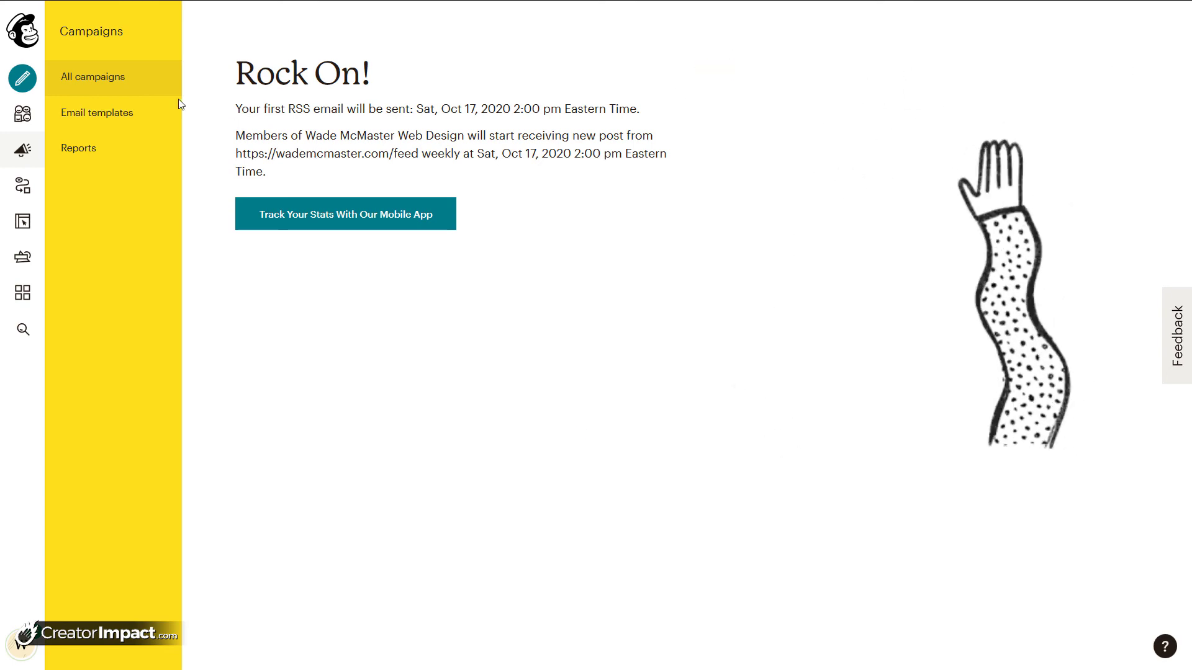
Confirm in All campaigns that 'Share blog updates' is a Sending weekly RSS campaign at 2PM.
click(84, 83)
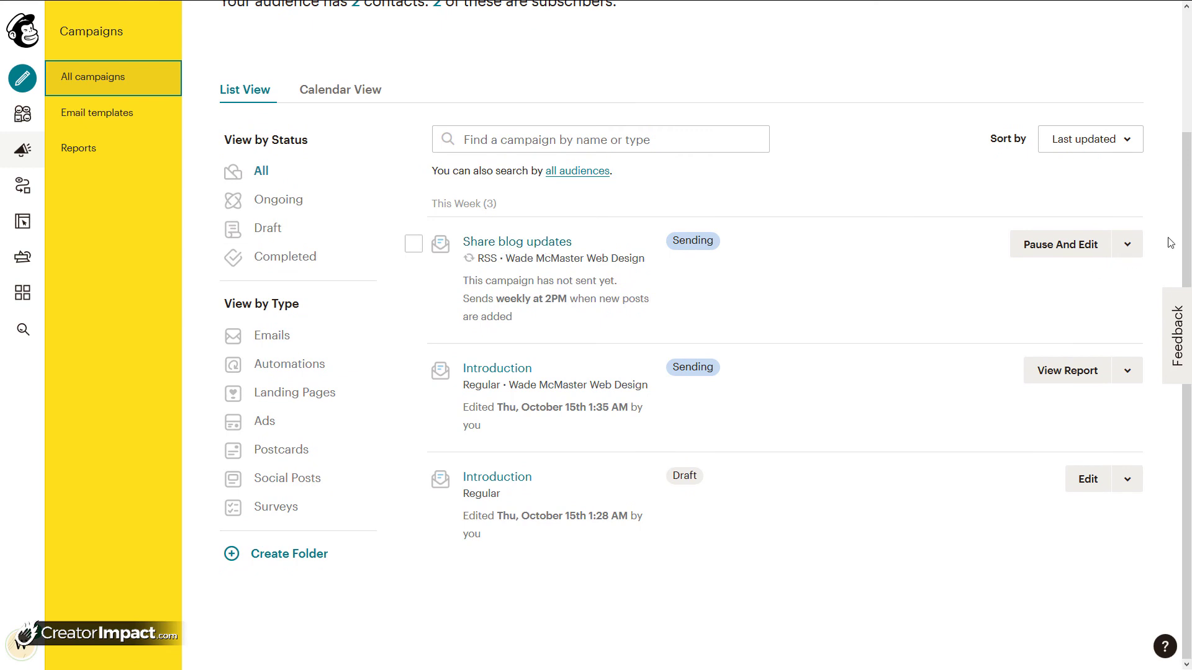
click(1123, 254)
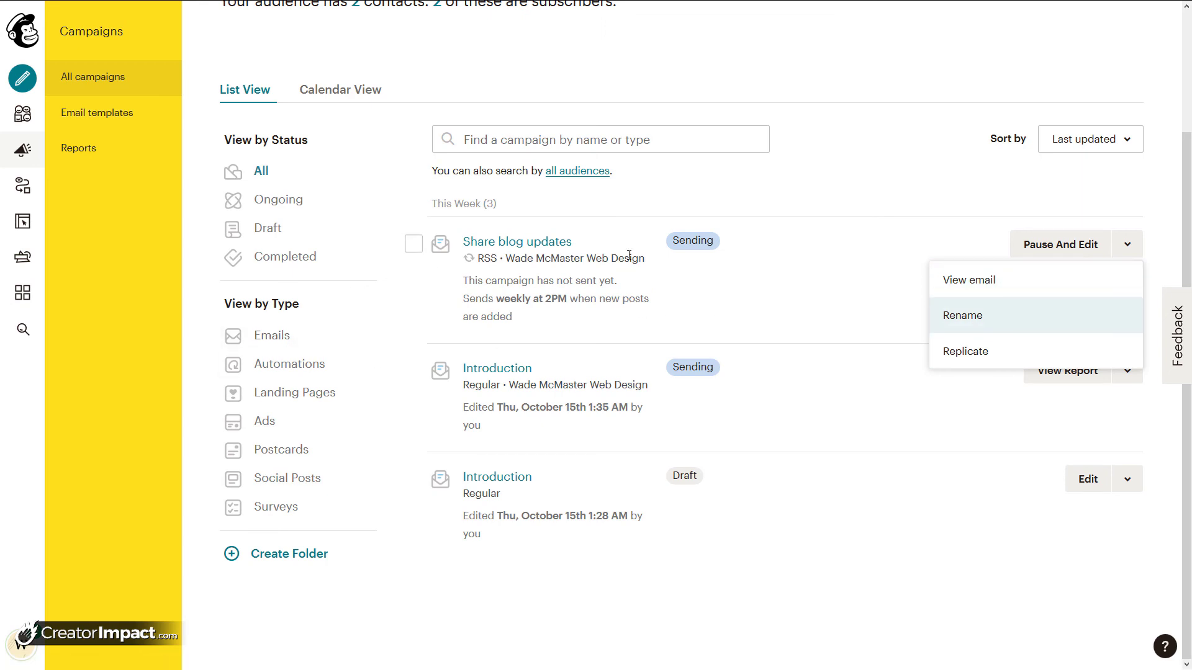
click(757, 198)
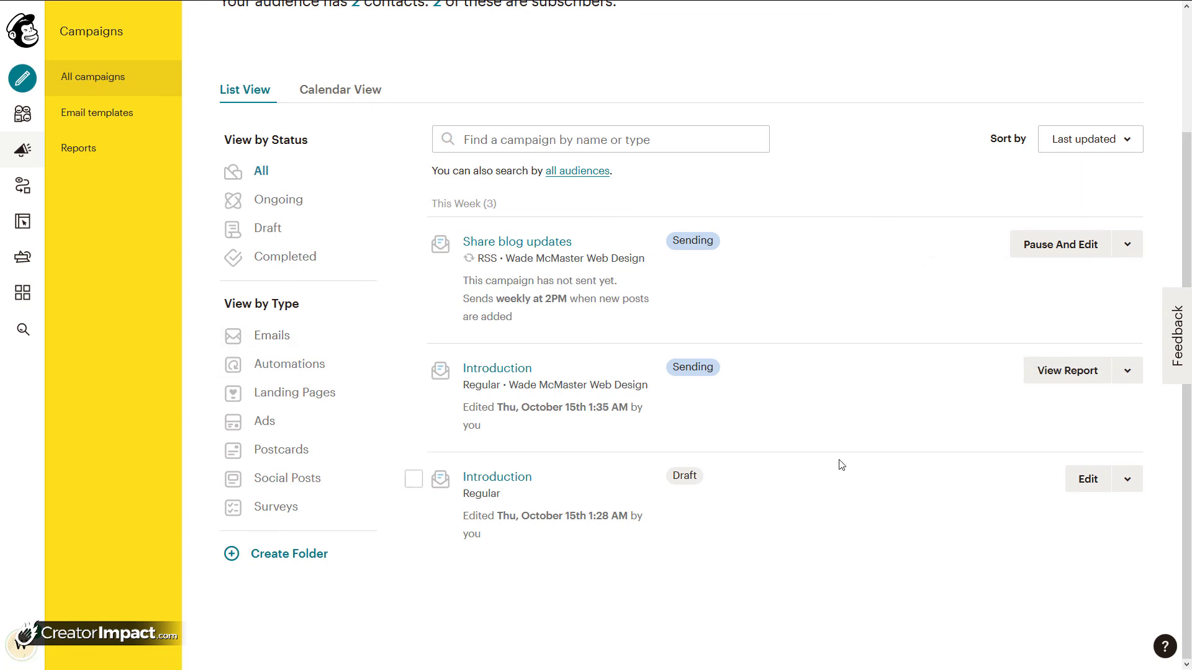